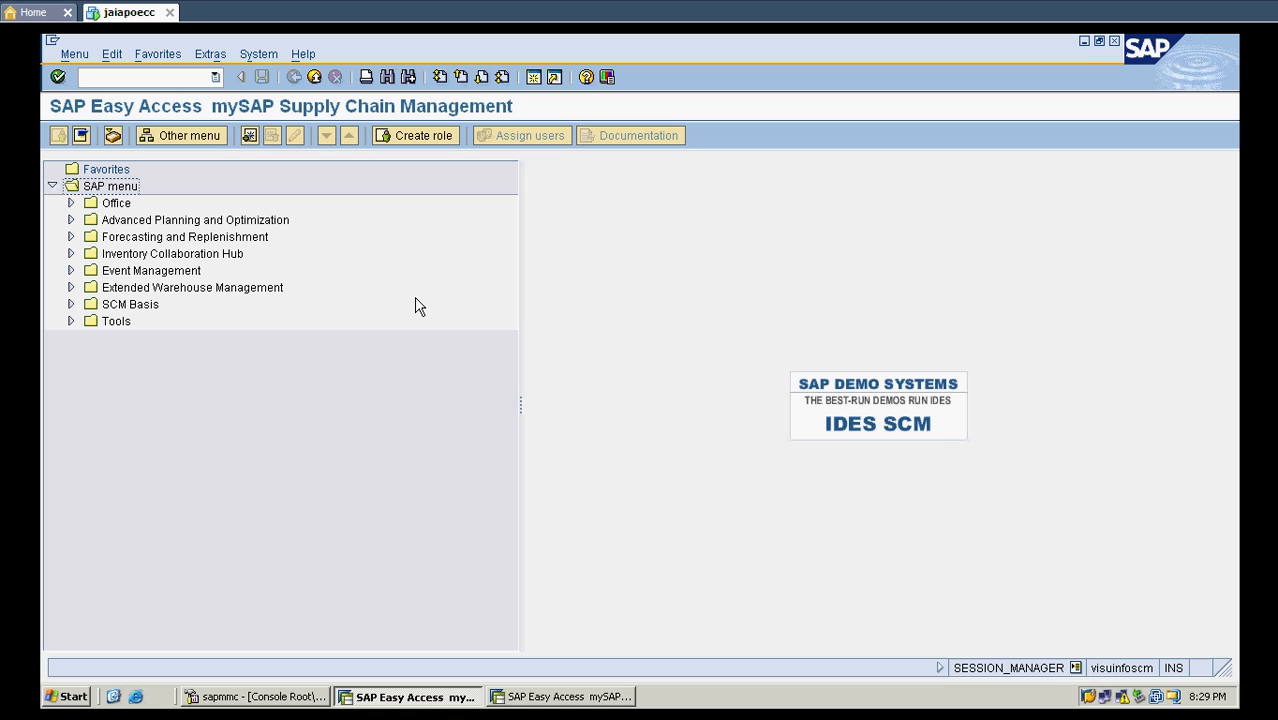
# - Run transaction /n/sapapo/msdp_admin and switch the S&DP Administration list from planning areas to planning object structures
pyautogui.click(213, 79)
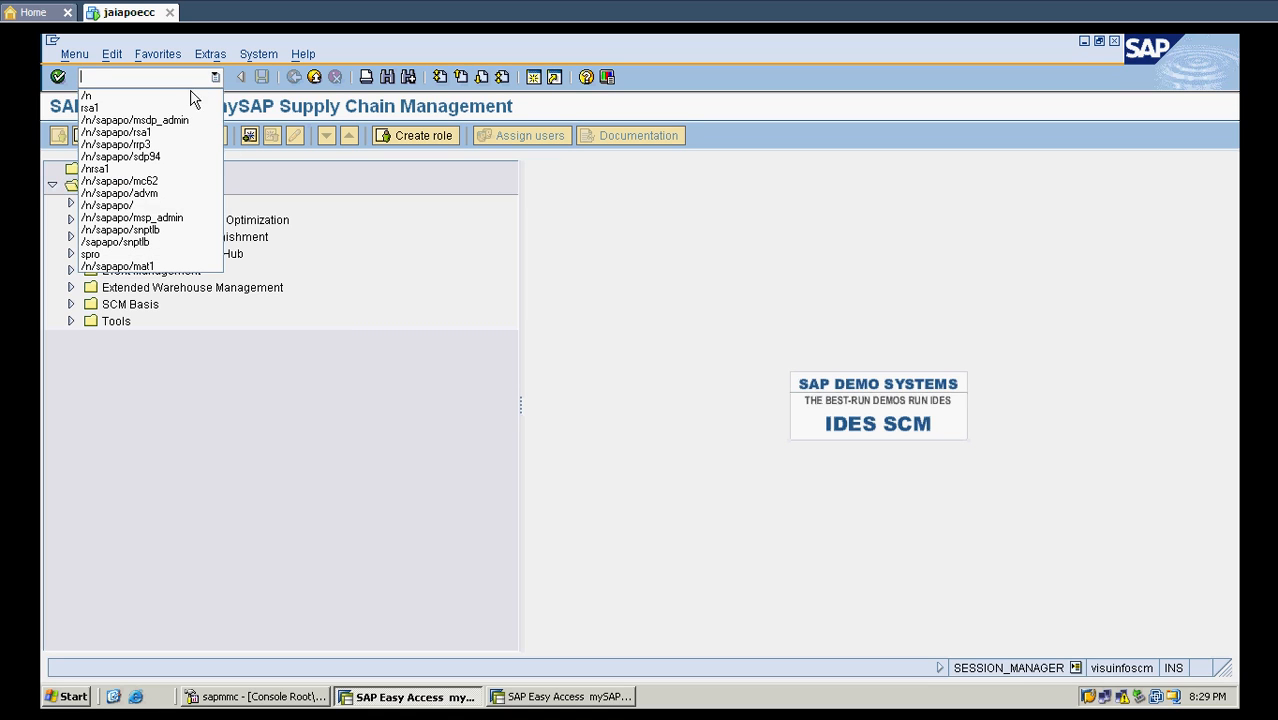
pyautogui.click(178, 118)
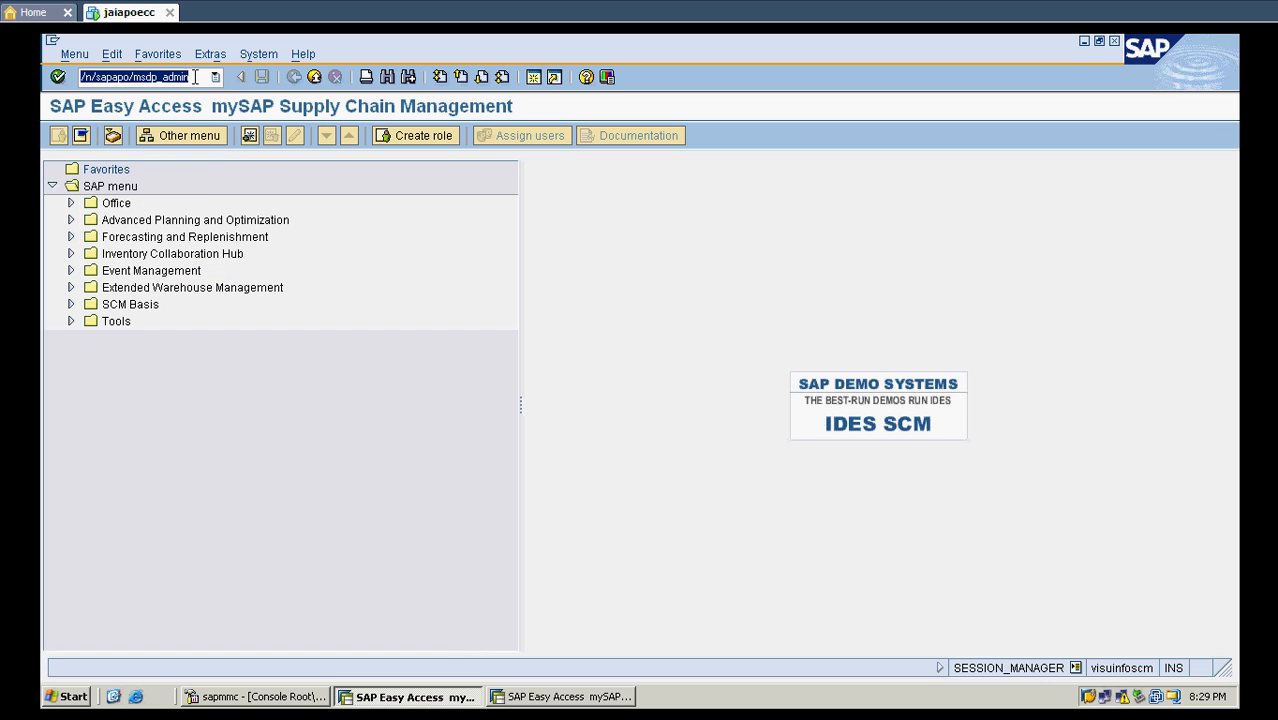
pyautogui.click(196, 77)
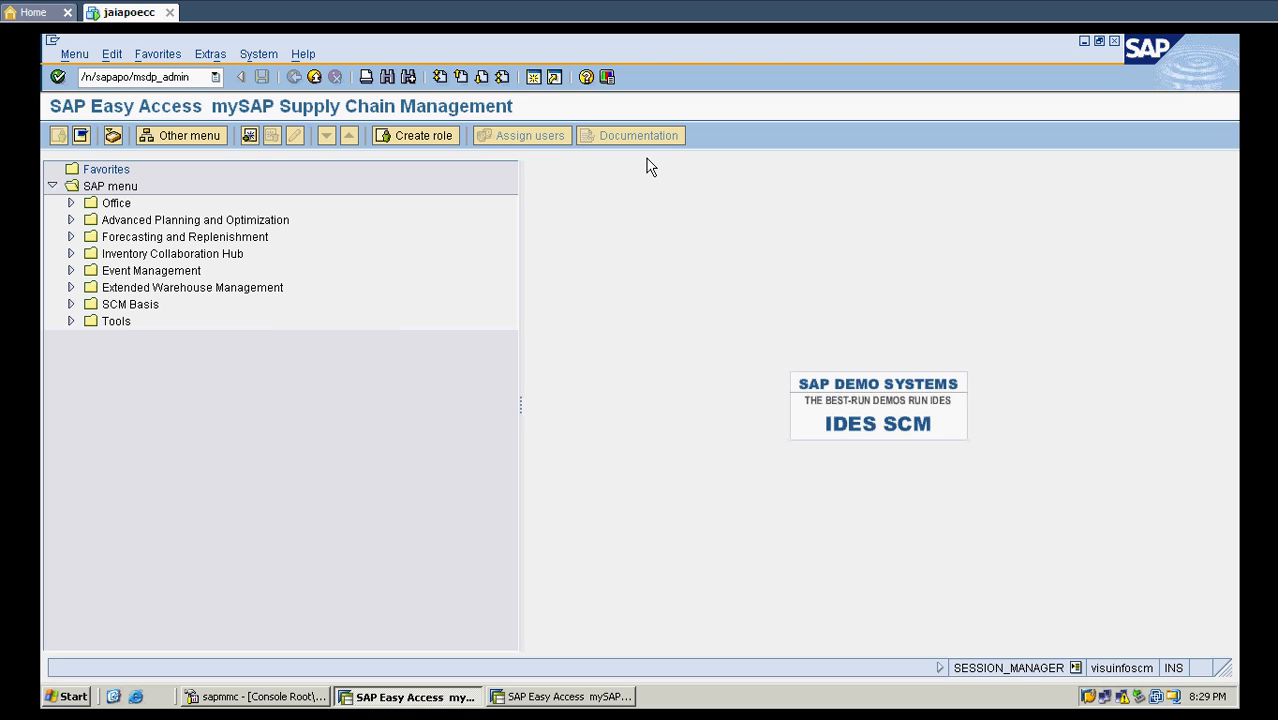
pyautogui.press('Return')
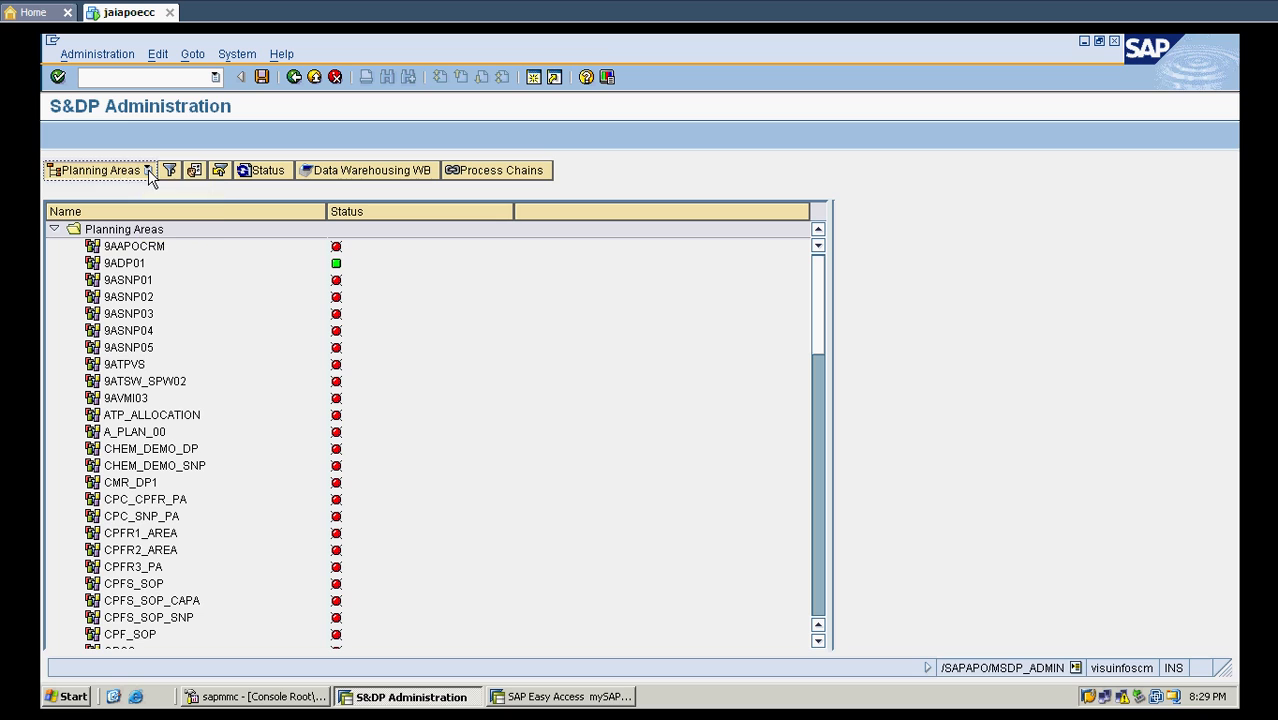
pyautogui.click(149, 172)
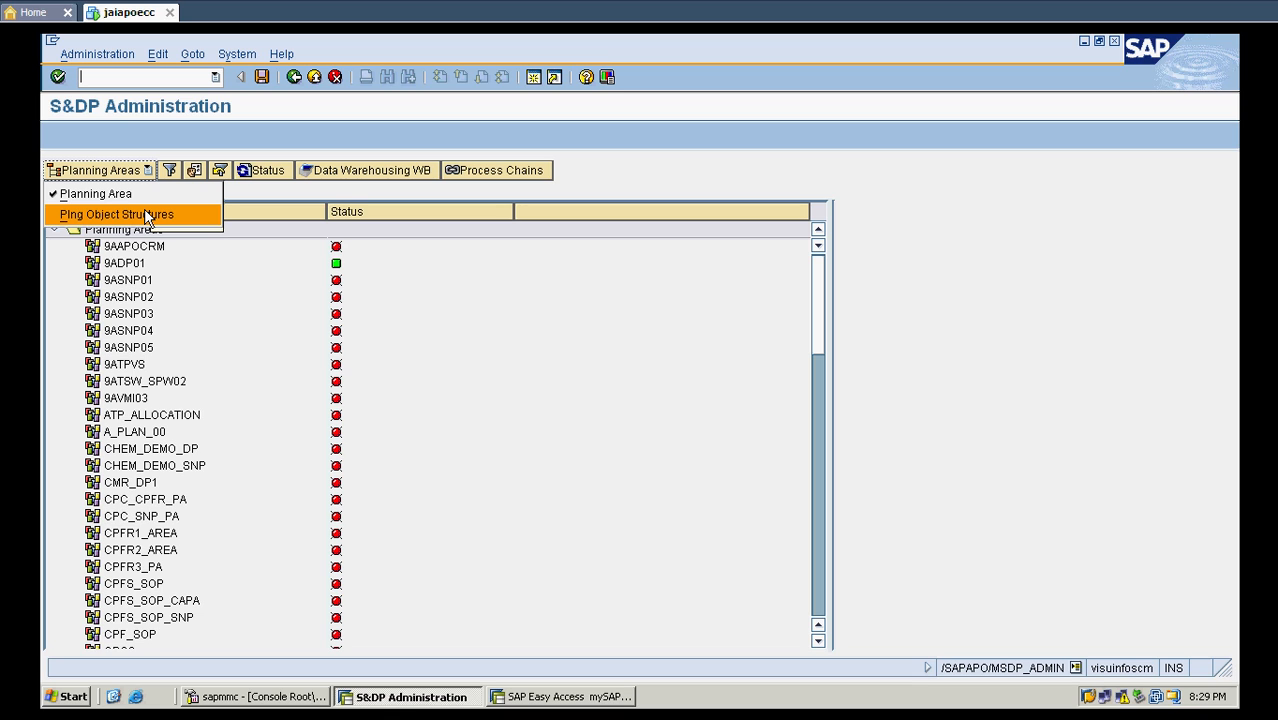
pyautogui.click(148, 214)
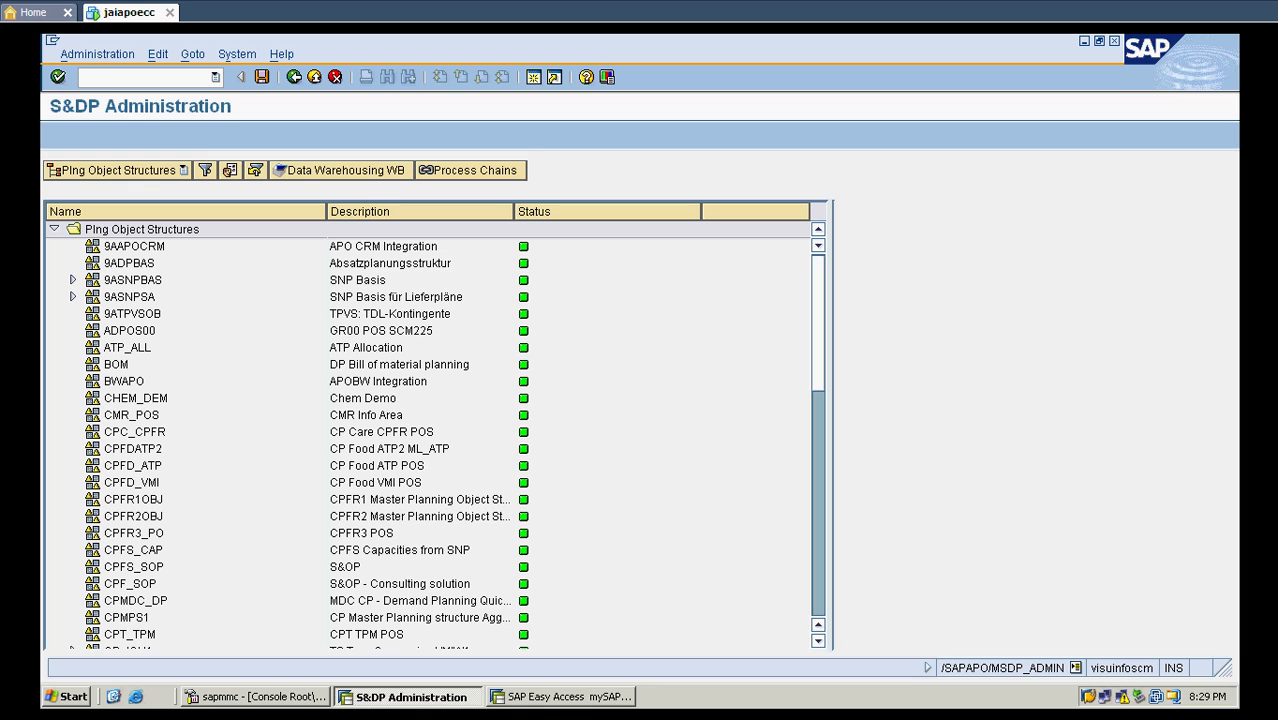
# - Copy the planning object structure 9ADPBAS to target ZDPBAS with the description "Copy of standard POS"
pyautogui.click(145, 266)
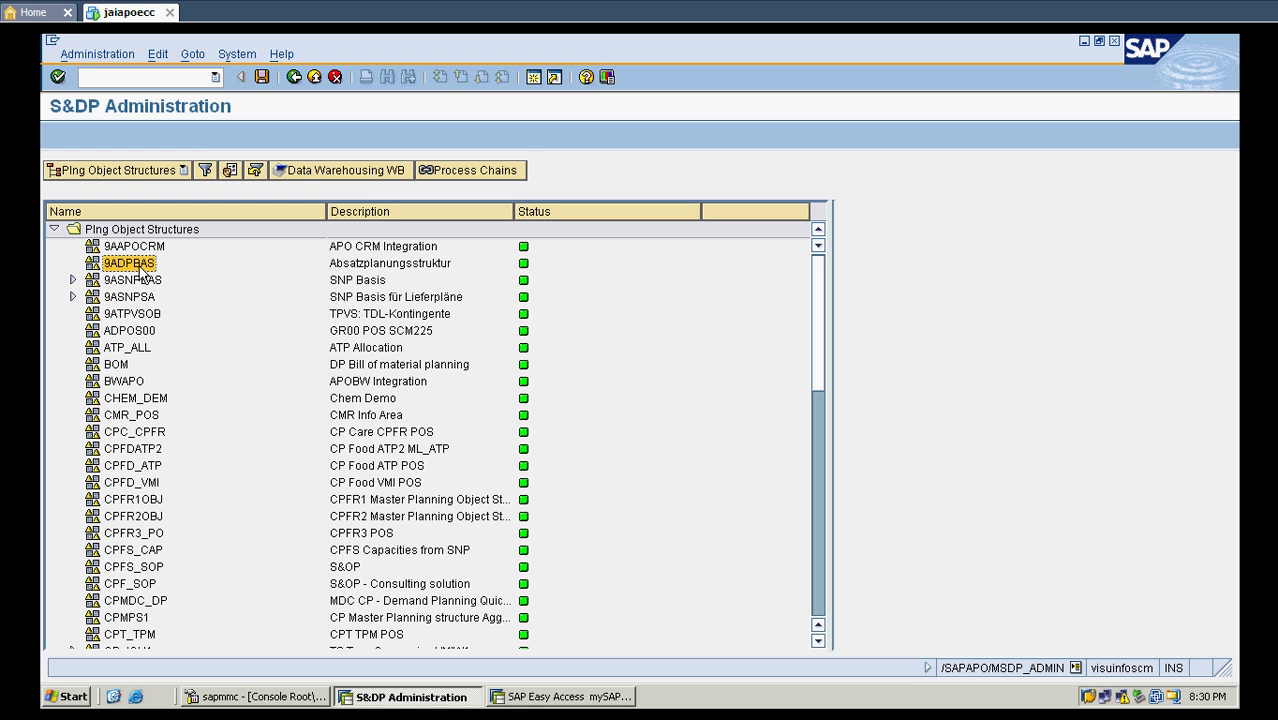
pyautogui.rightClick(140, 268)
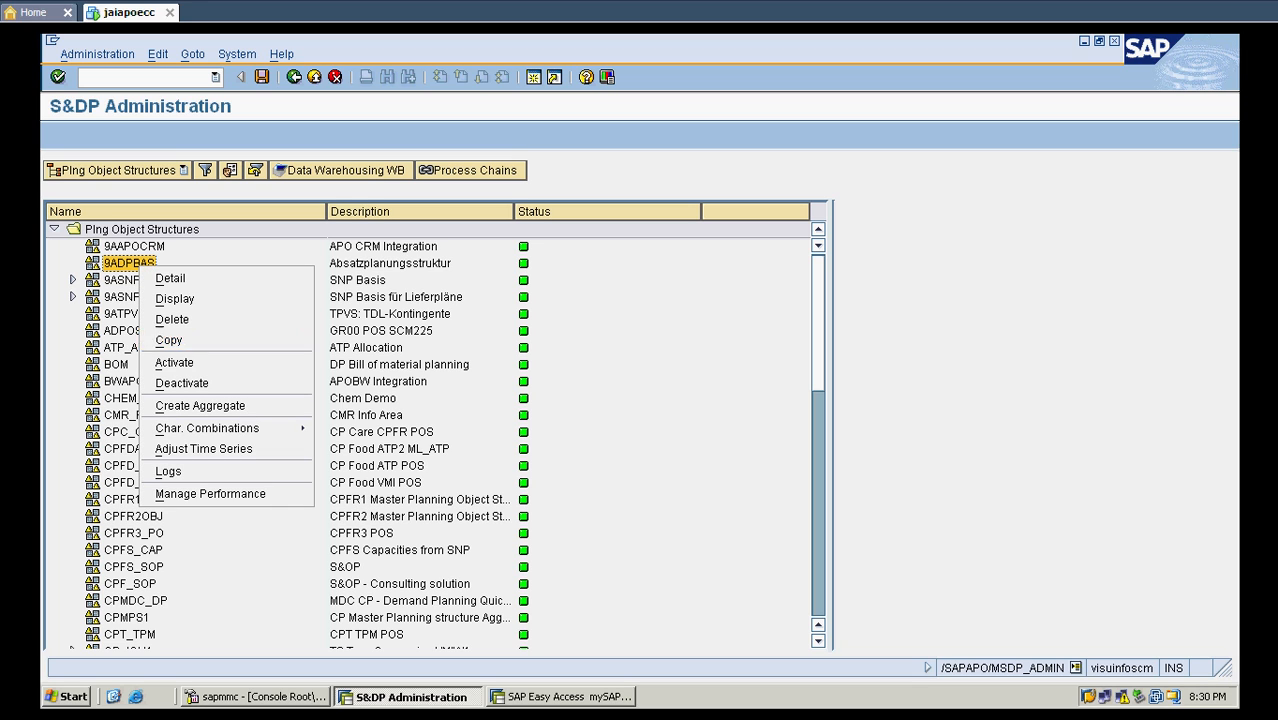
pyautogui.click(170, 340)
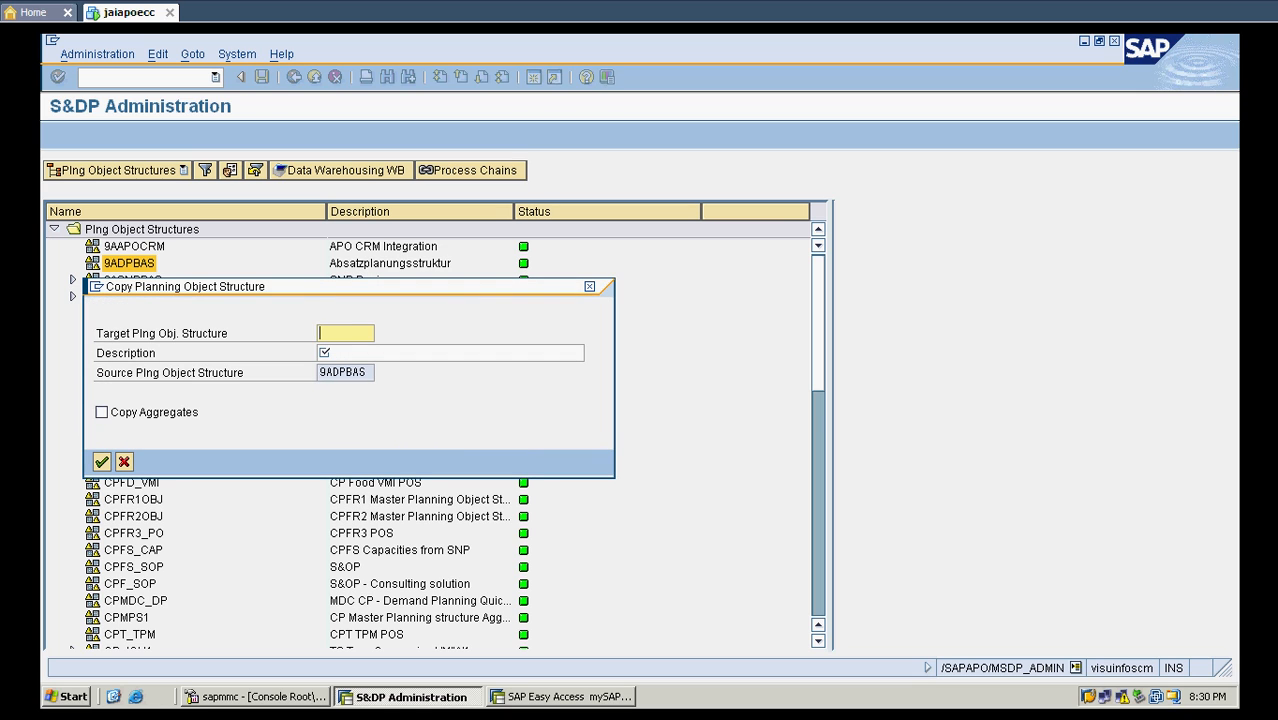
pyautogui.moveTo(320, 287); pyautogui.dragTo(570, 213)
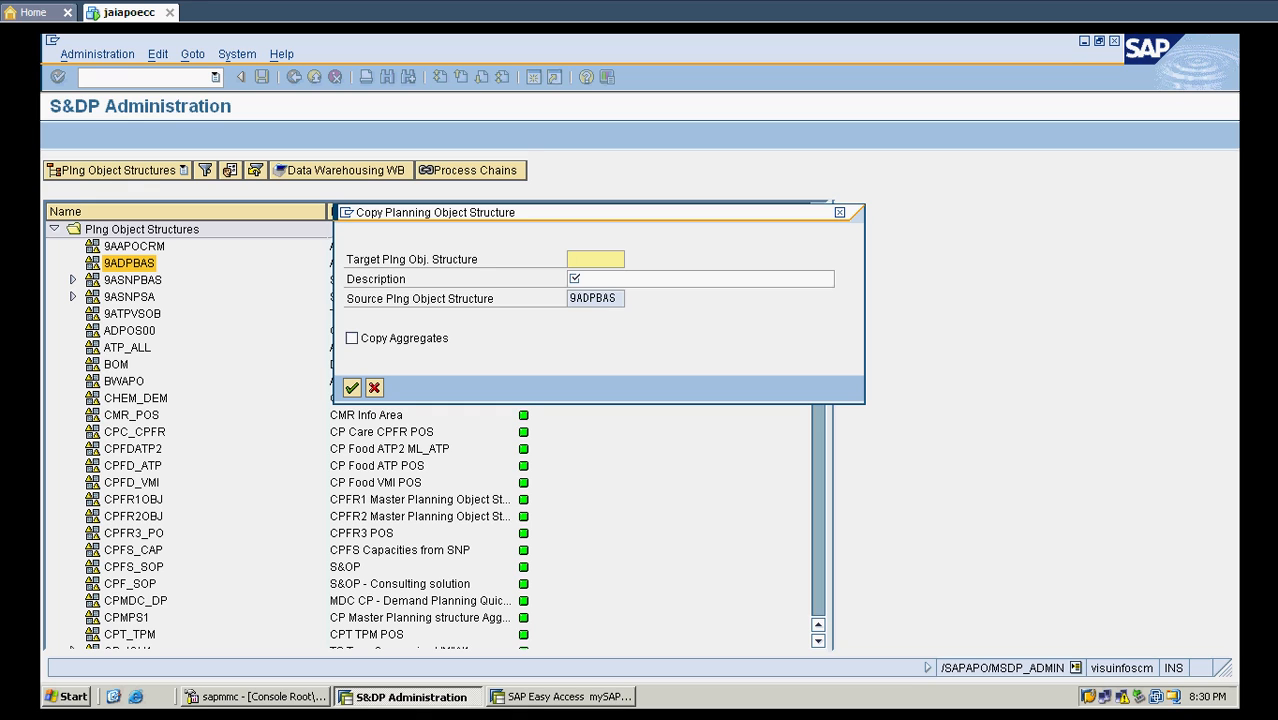
pyautogui.write('Z')
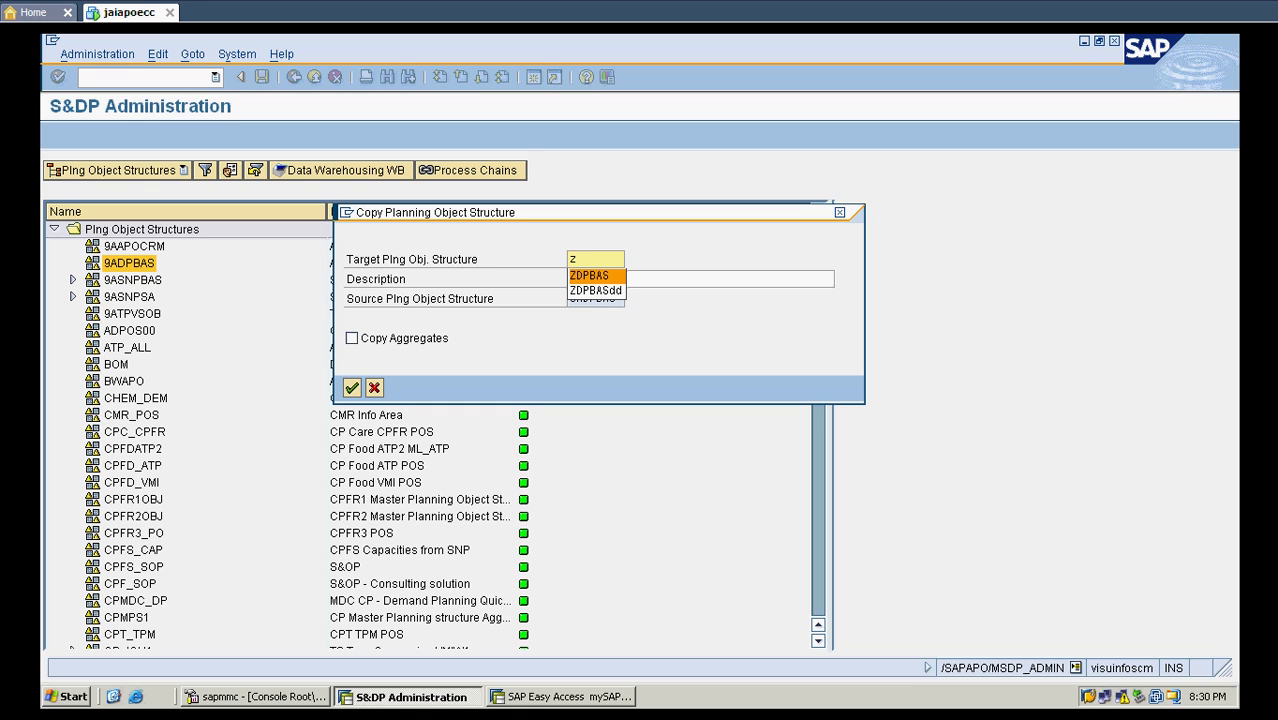
pyautogui.press('Return')
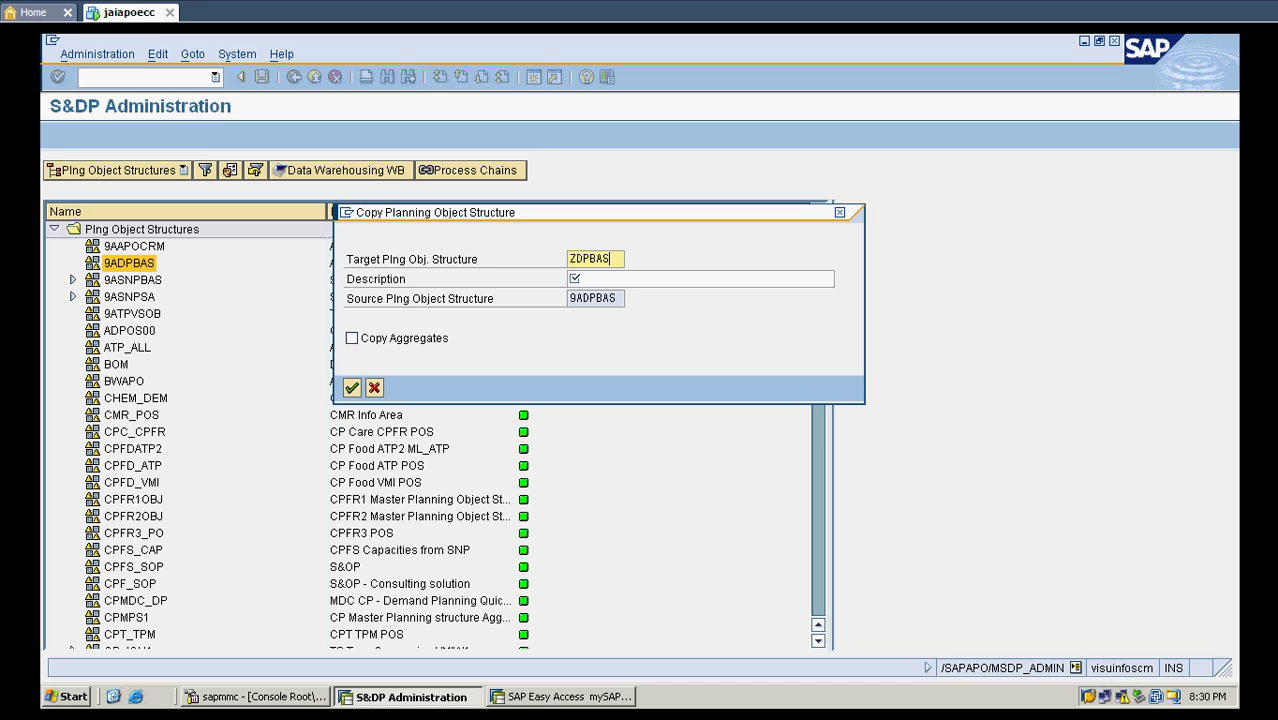
pyautogui.press('Tab')
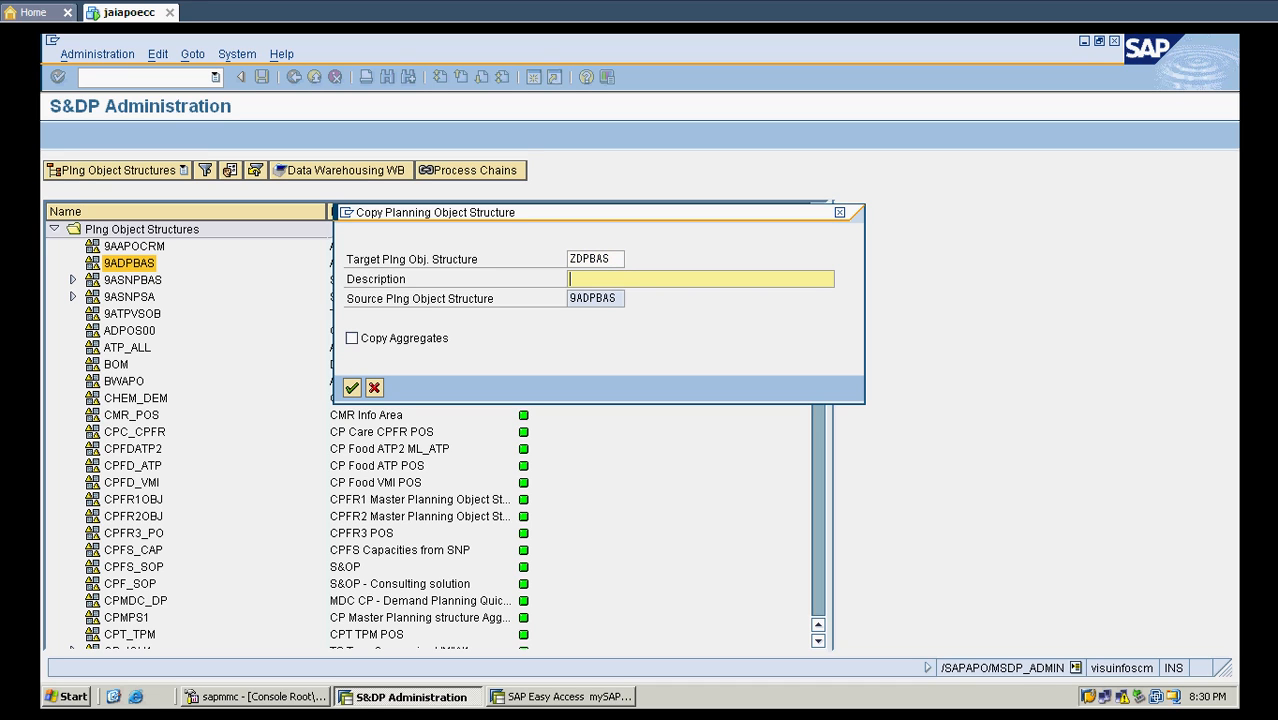
pyautogui.write('Copy of standard POS')
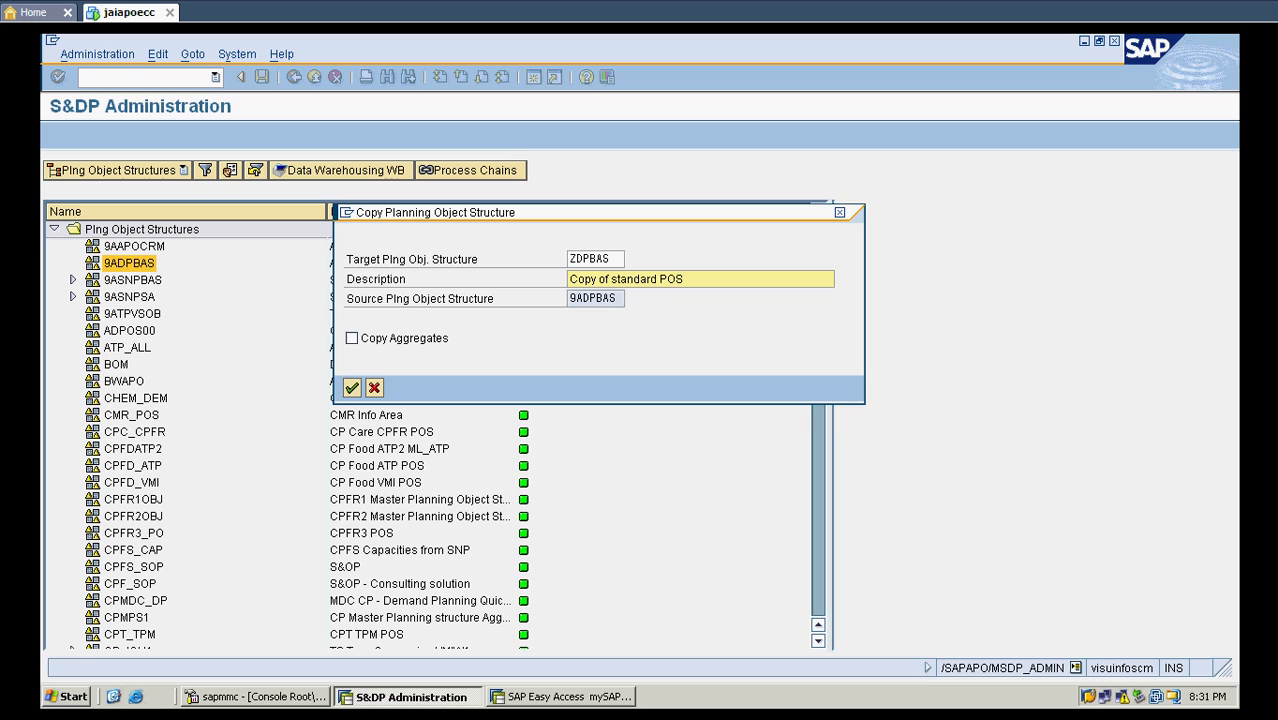
pyautogui.press('Return')
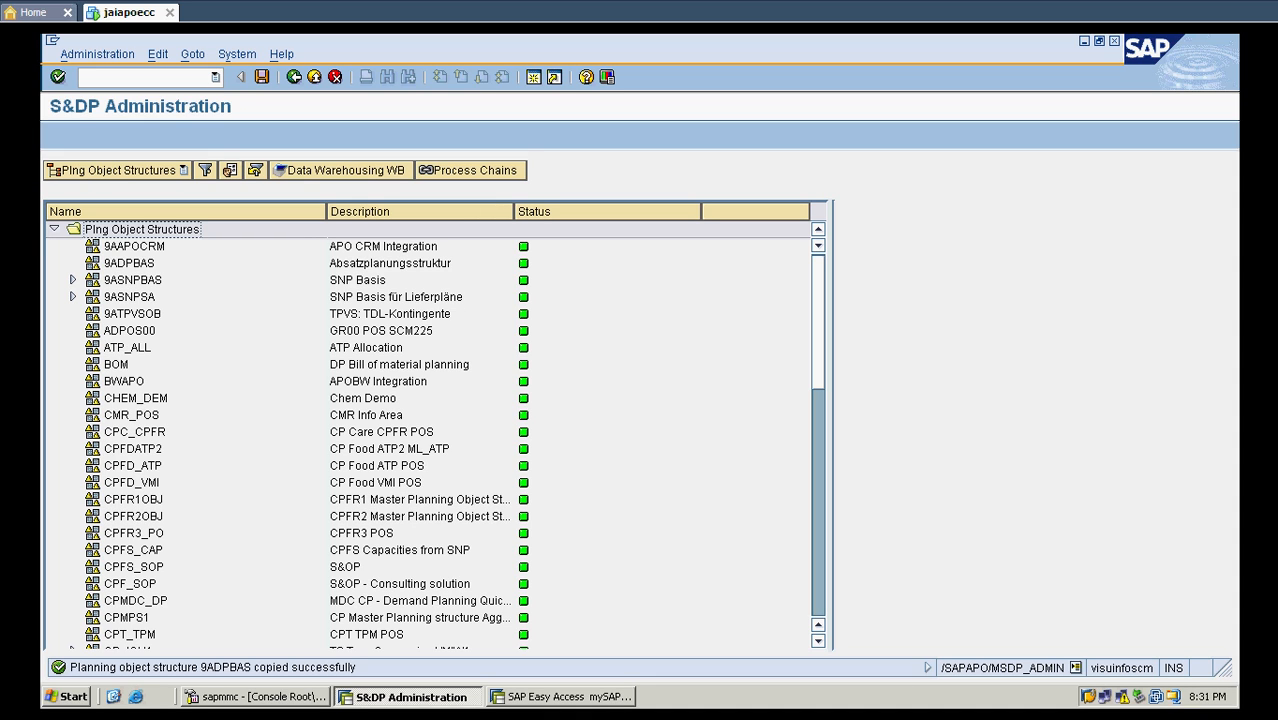
# - Open the configuration of planning object structure ZDPBAS and review its name, text and assigned characteristics
pyautogui.scroll(-8, 430, 430)
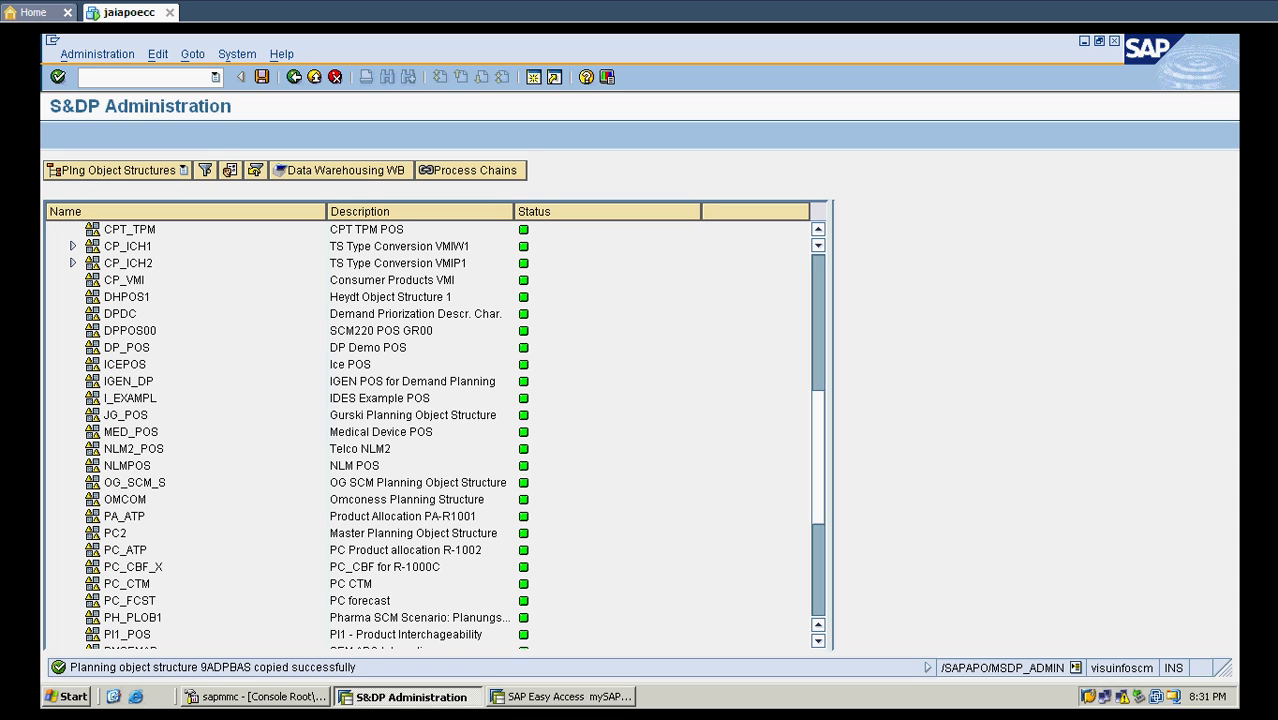
pyautogui.scroll(-5, 430, 430)
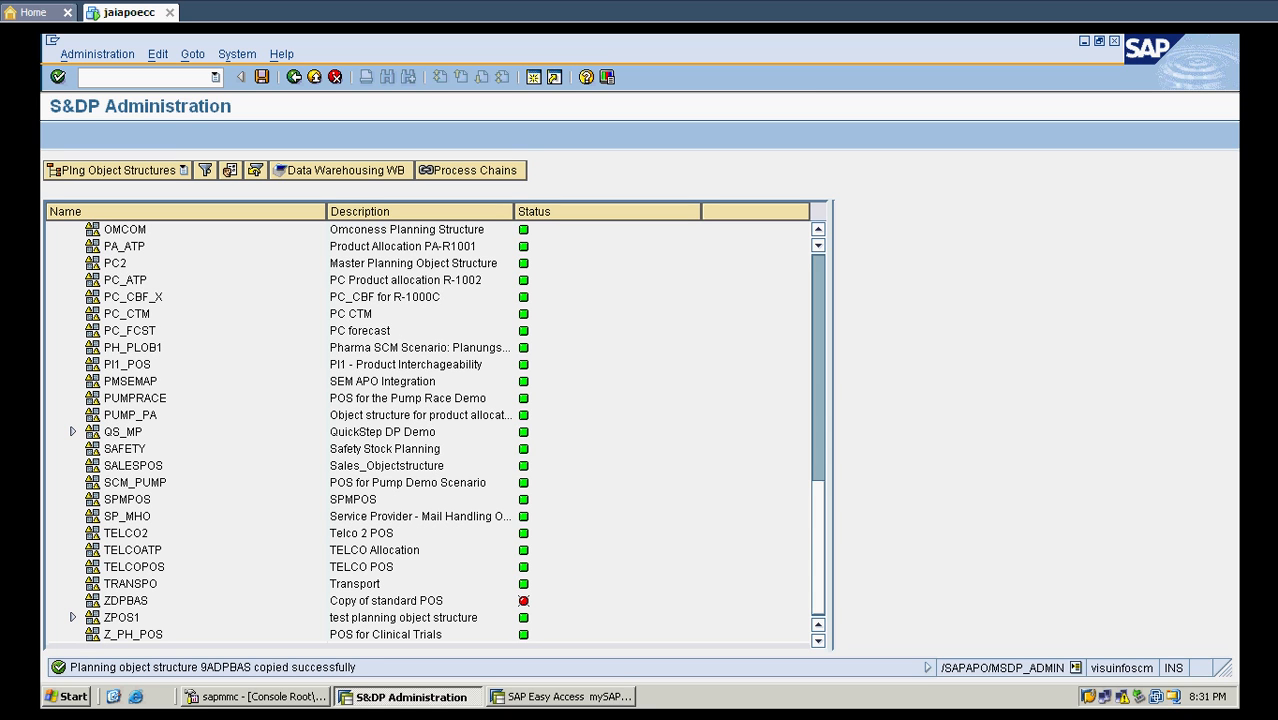
pyautogui.click(126, 601)
pyautogui.doubleClick(126, 601)
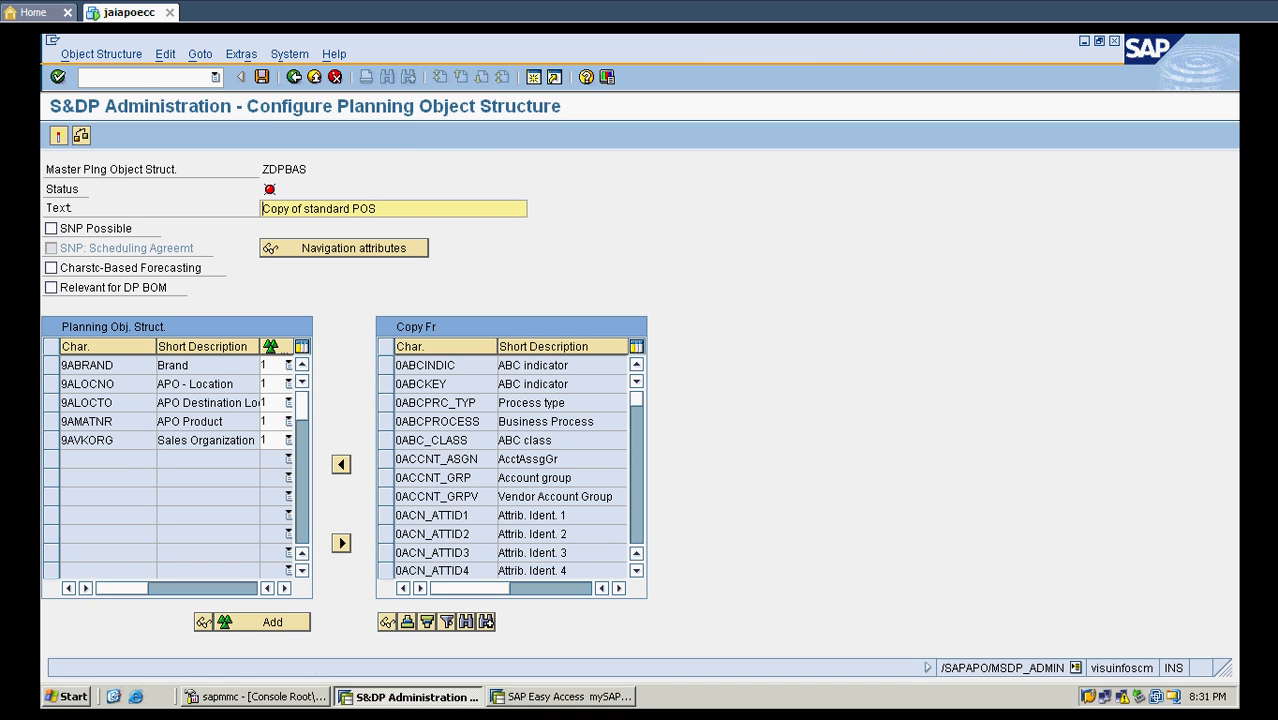
pyautogui.doubleClick(284, 169)
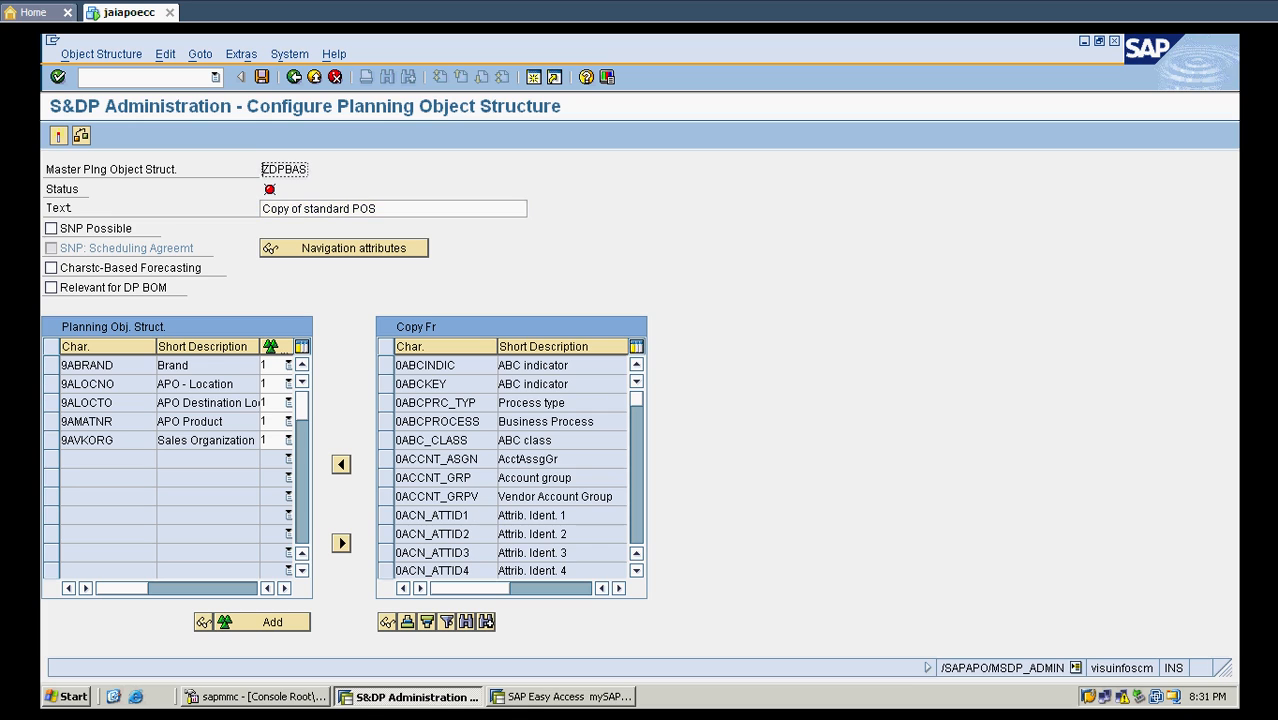
pyautogui.click(376, 209)
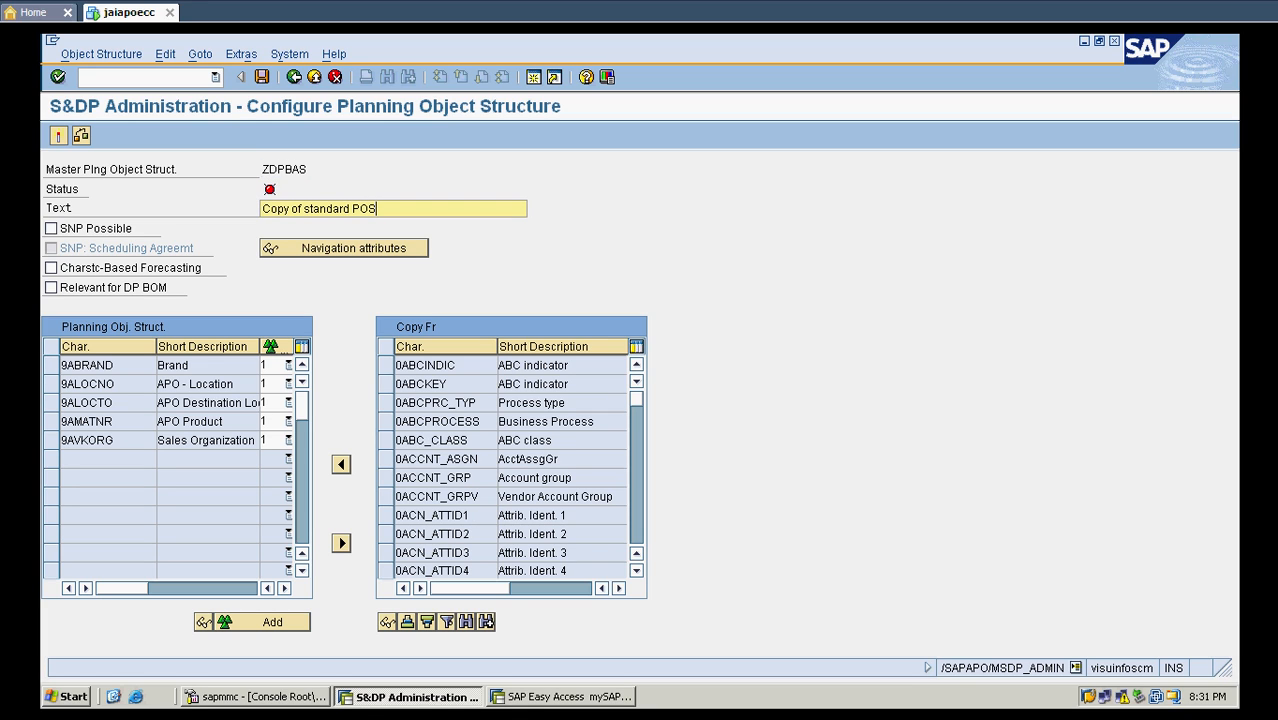
pyautogui.click(105, 366)
pyautogui.click(107, 384)
pyautogui.click(111, 402)
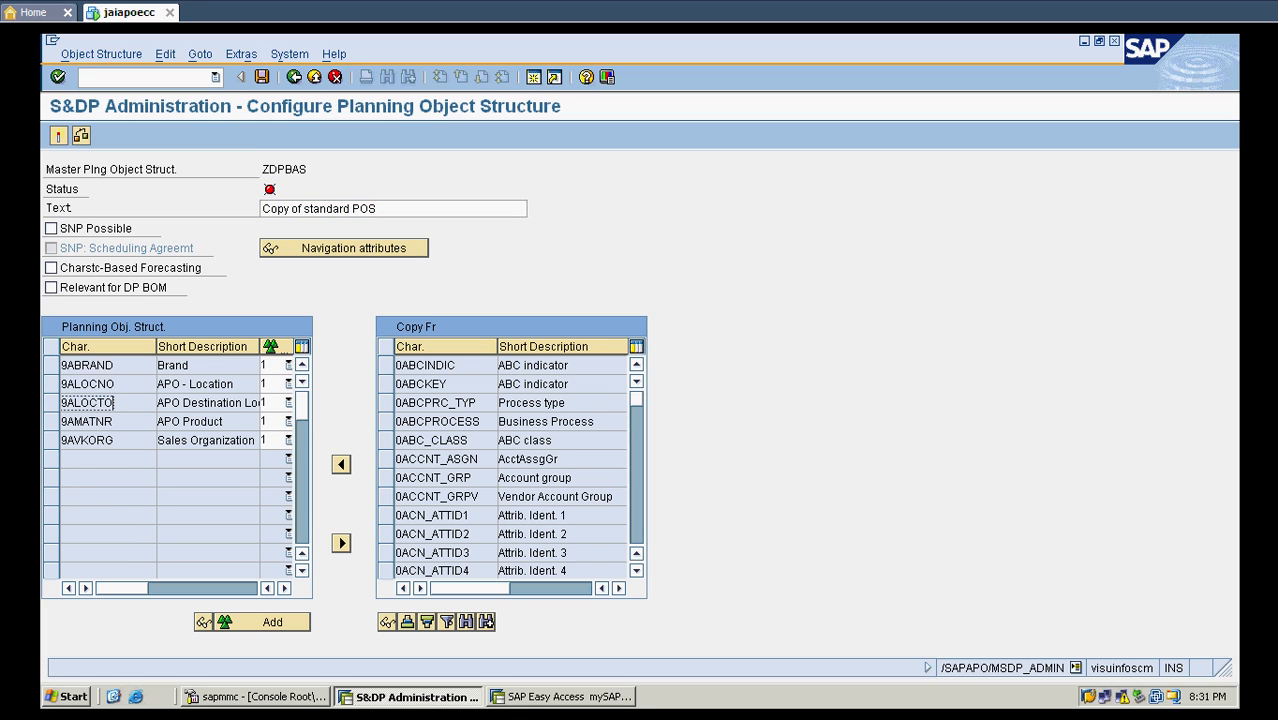
pyautogui.click(112, 422)
pyautogui.click(113, 440)
# - Add characteristic 0ABCINDIC to ZDPBAS, activate the structure, close the activation log and return to the SAP Easy Access screen
pyautogui.click(454, 366)
pyautogui.click(386, 366)
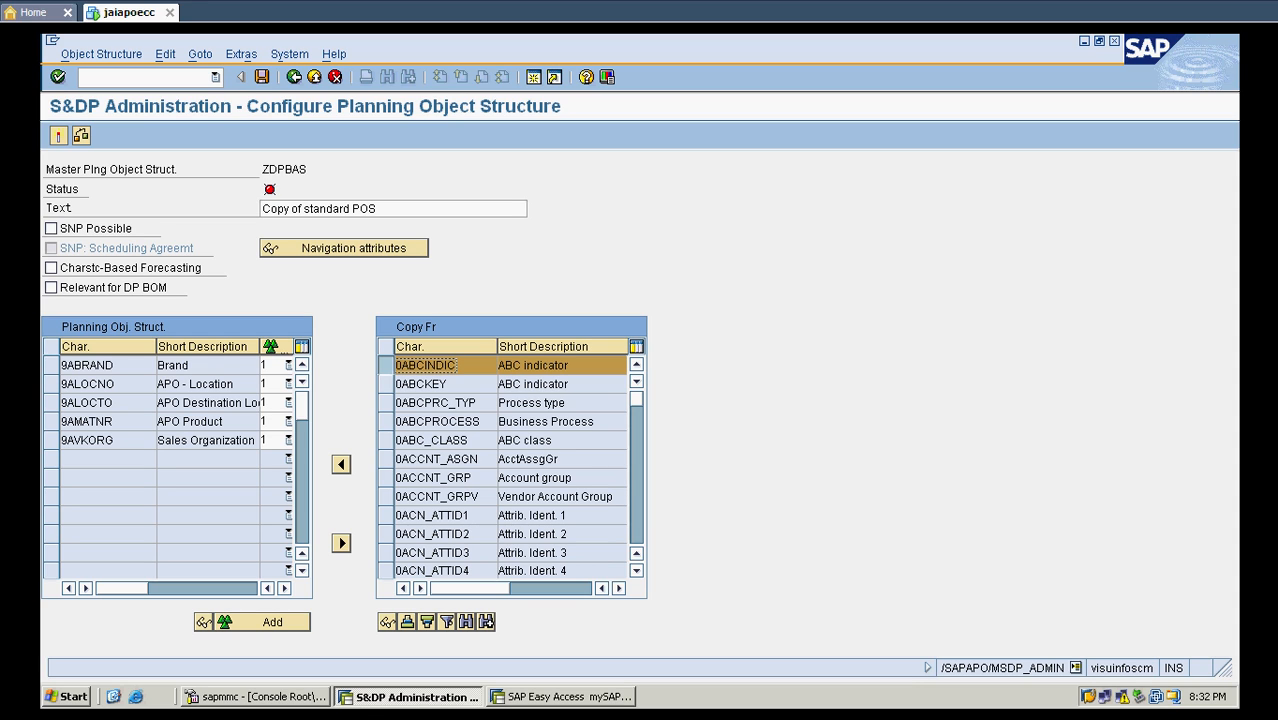
pyautogui.click(341, 464)
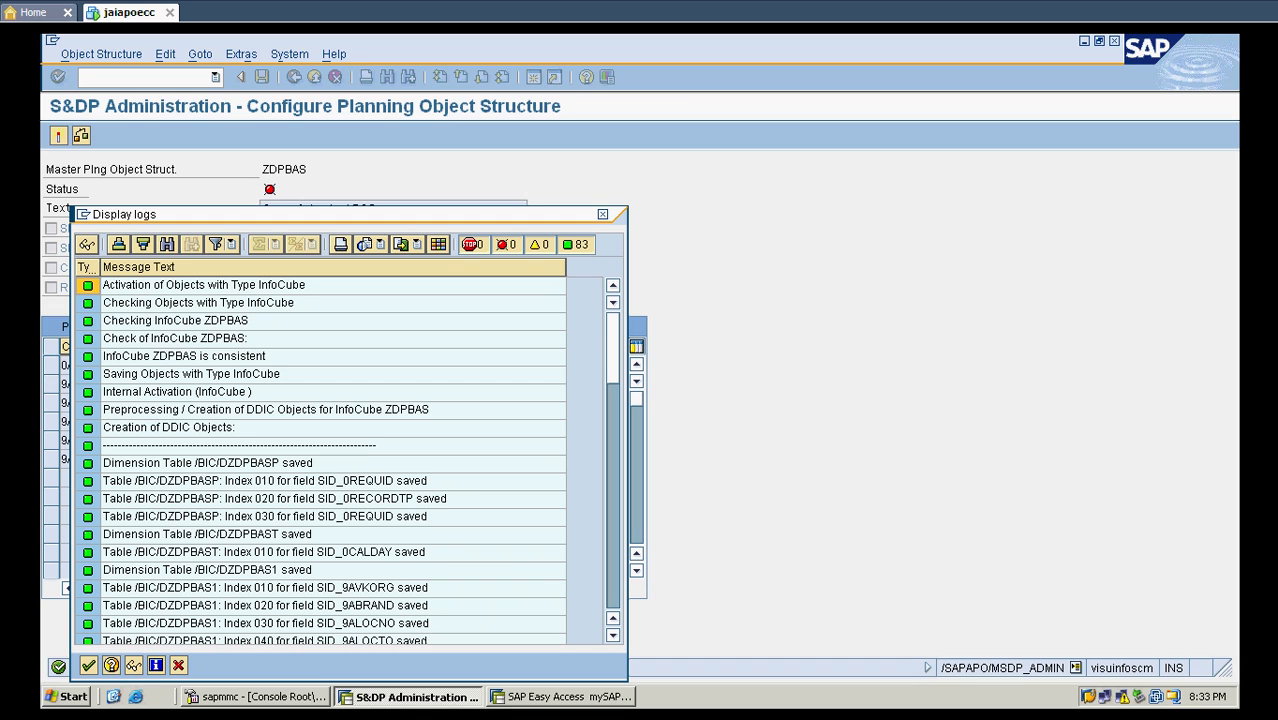
pyautogui.click(320, 410)
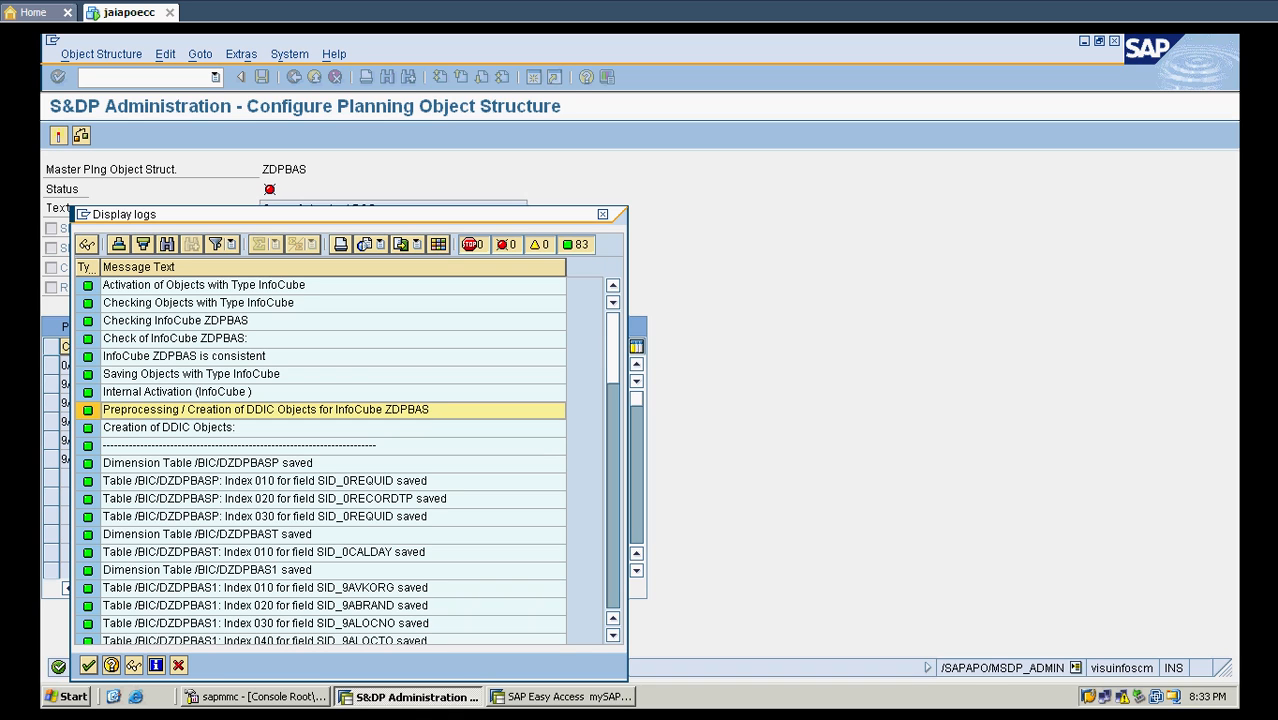
pyautogui.click(89, 665)
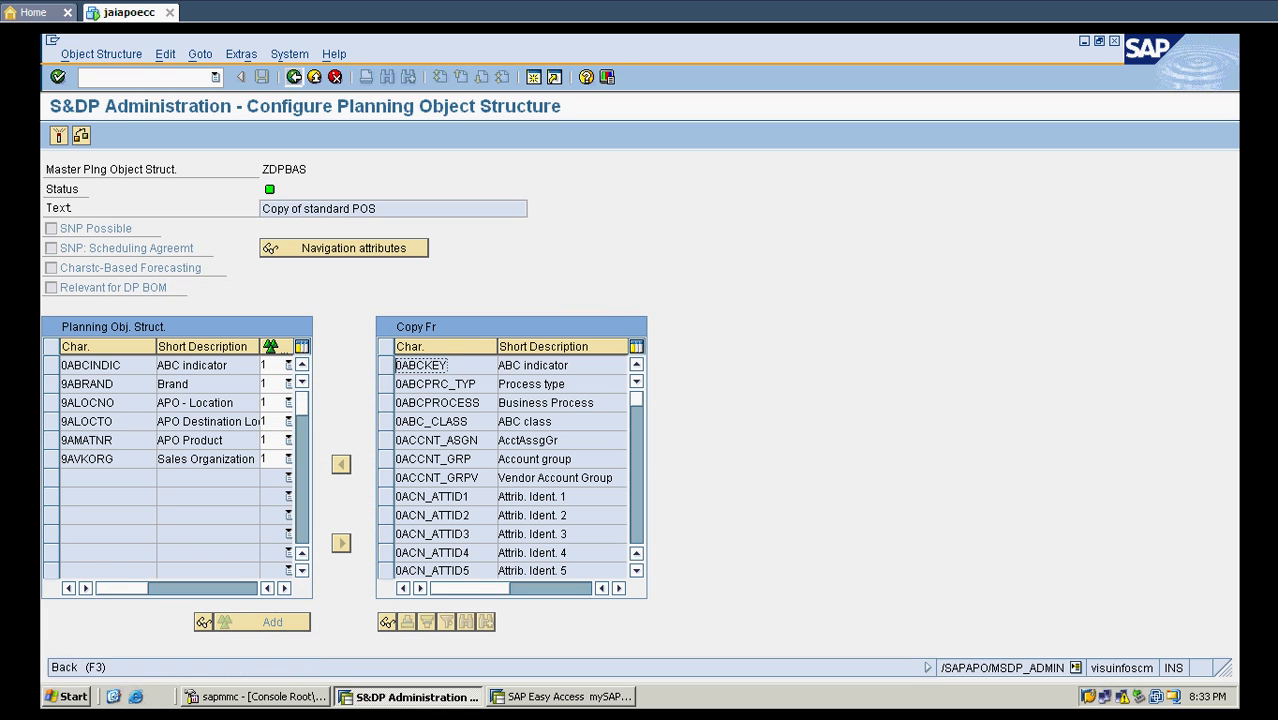
pyautogui.click(294, 77)
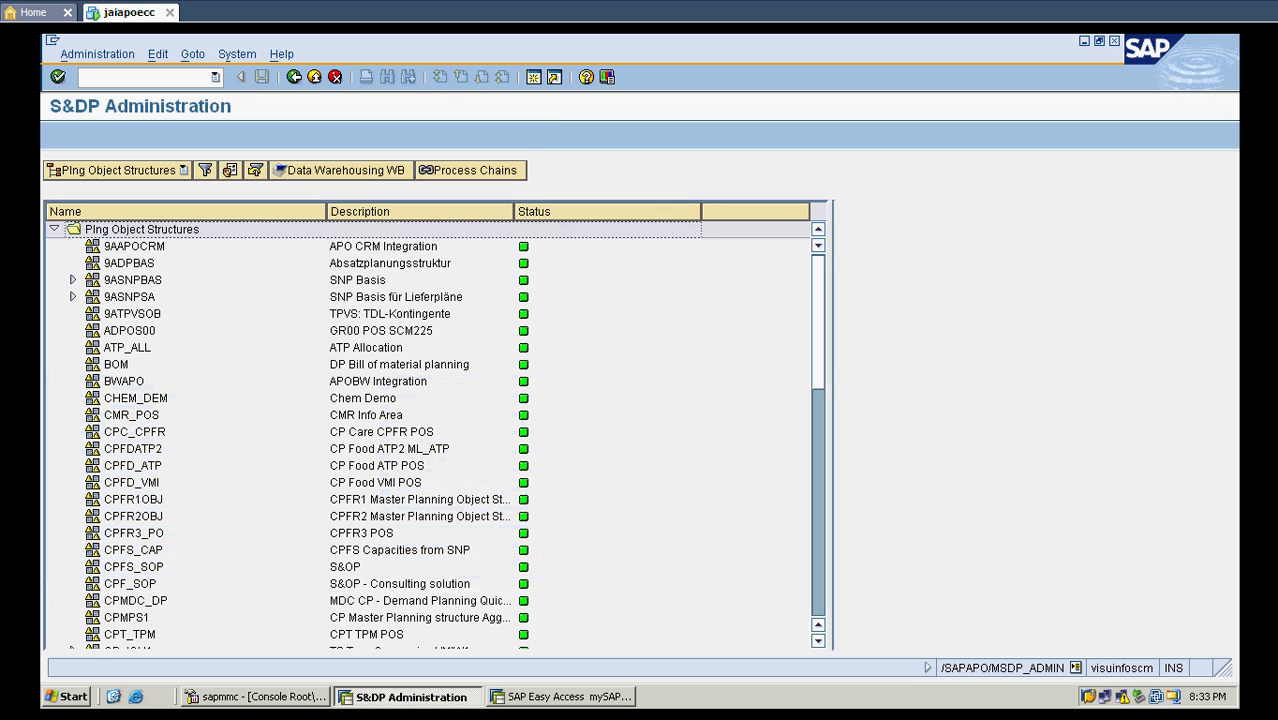
pyautogui.click(294, 77)
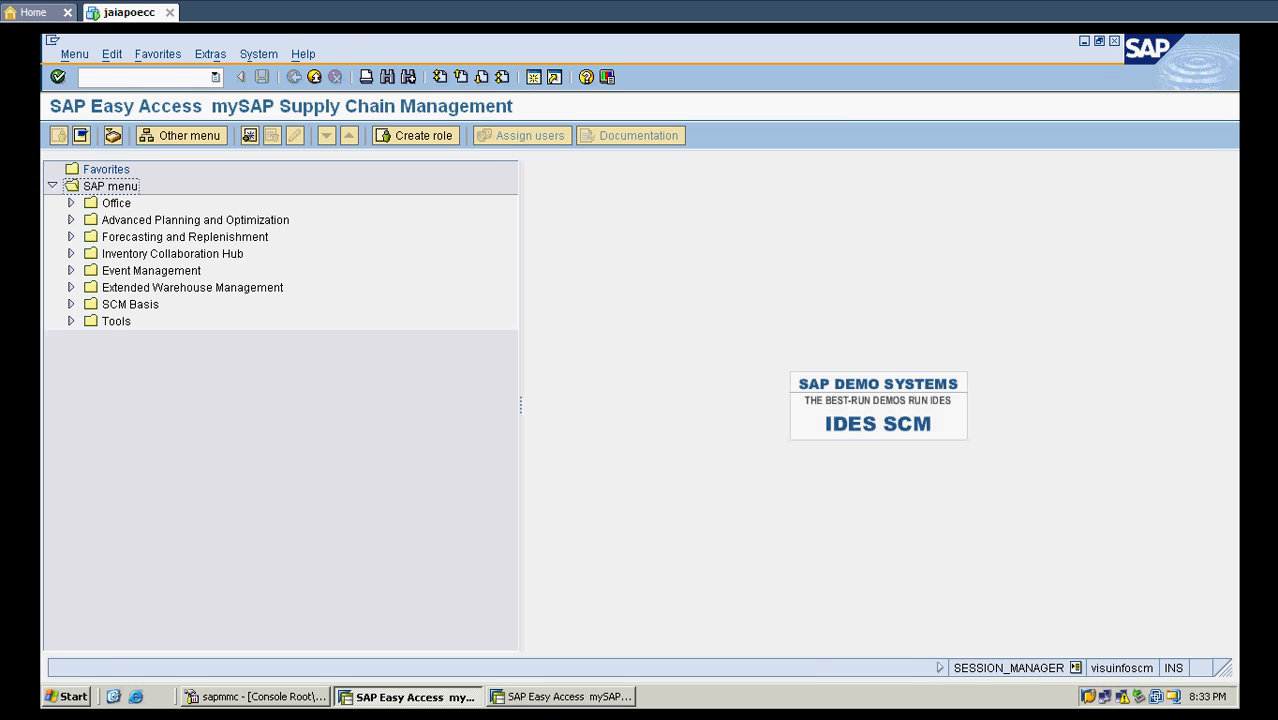
# - Switch to the second SAP session and run transaction rsa1 to open the Data Warehousing Workbench
pyautogui.click(538, 697)
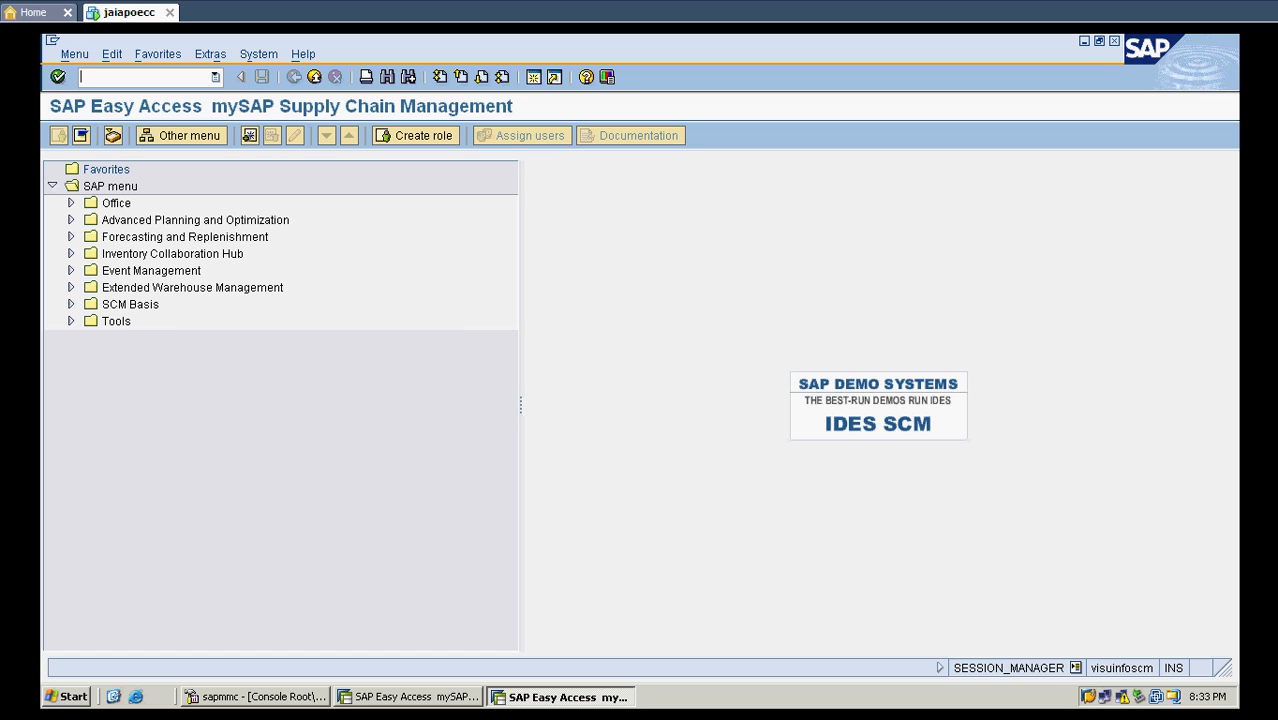
pyautogui.write('rsa1')
pyautogui.press('Return')
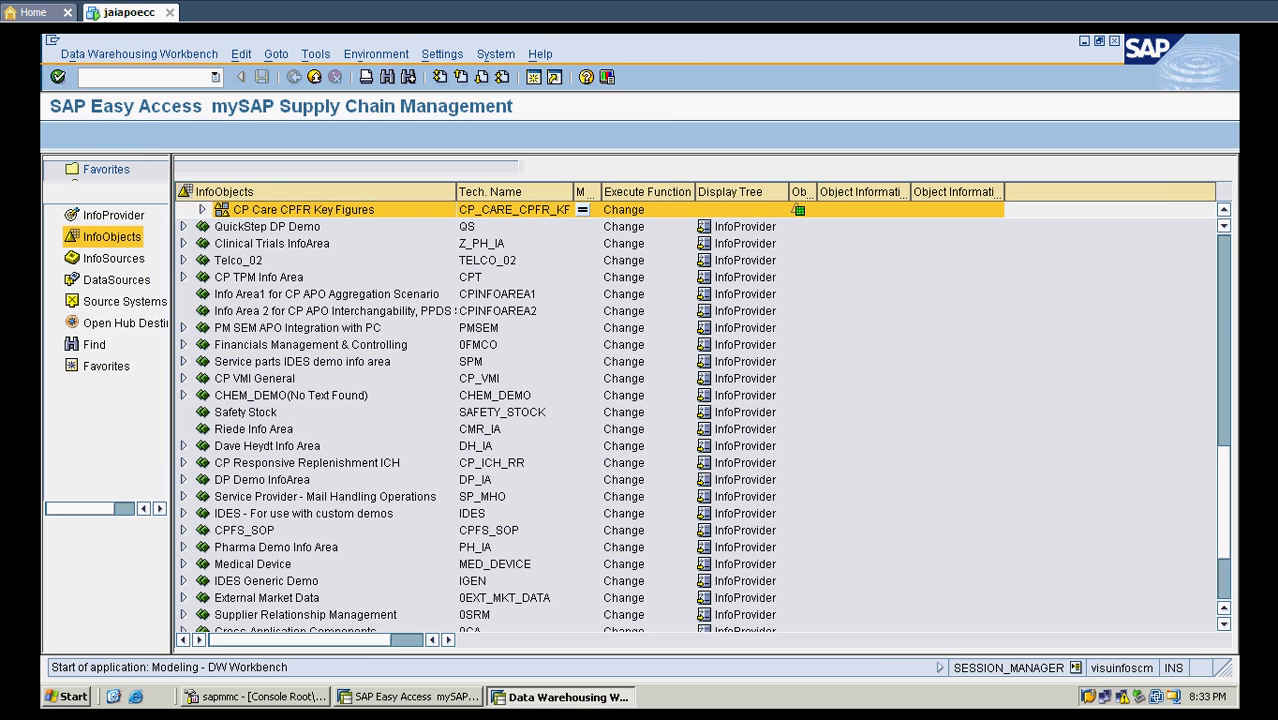
# - Search the workbench for zdpbas, restricting the search to InfoCubes
pyautogui.hotkey('ctrl', 'f')
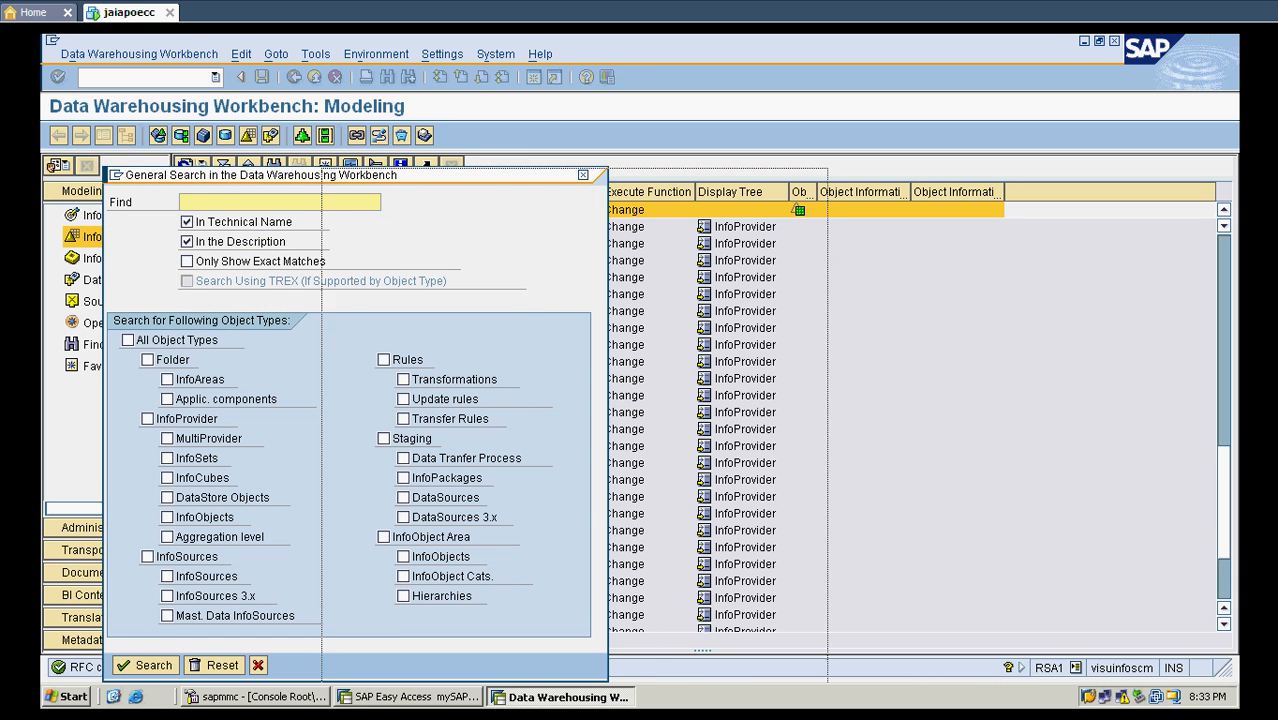
pyautogui.write('z')
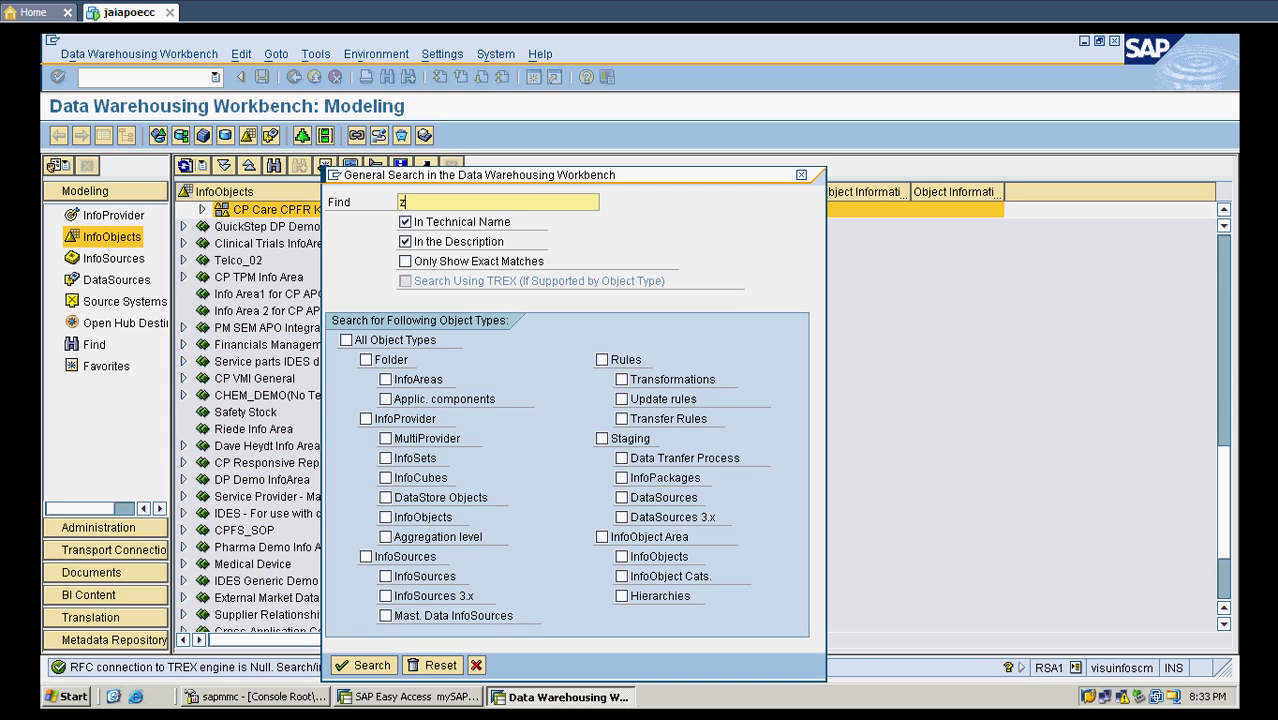
pyautogui.write('dpbas')
pyautogui.click(386, 478)
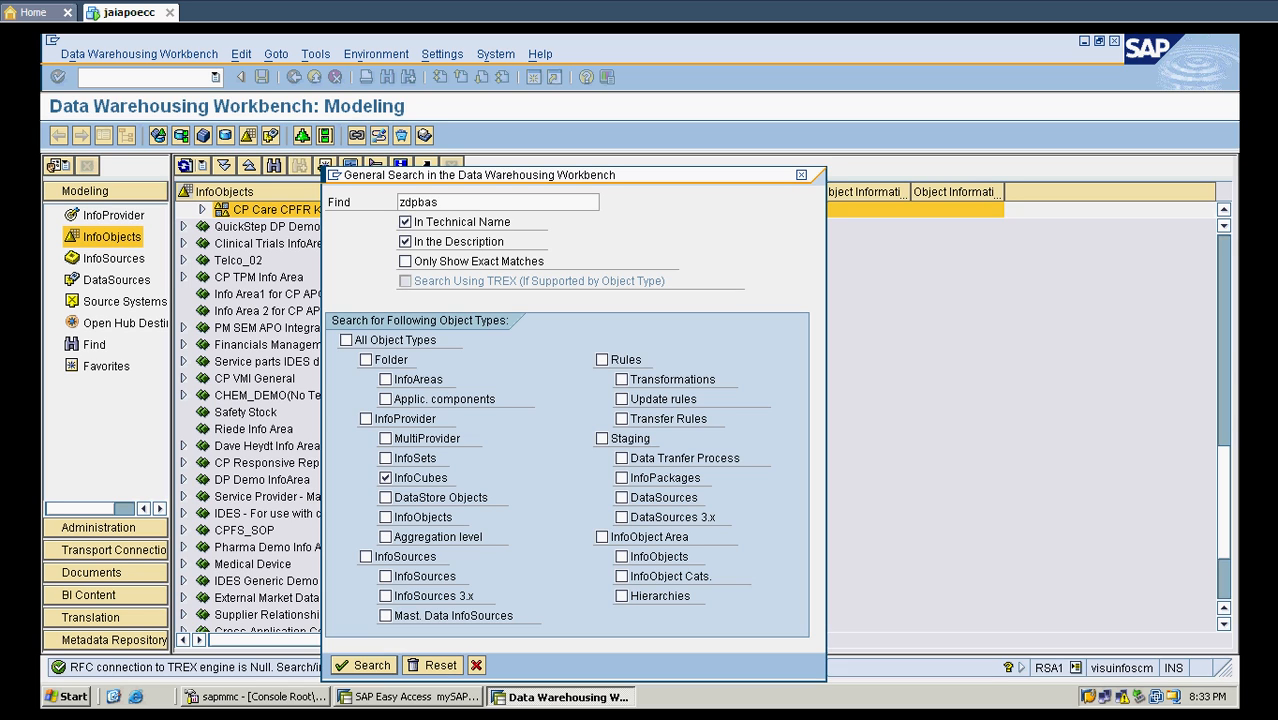
pyautogui.click(376, 665)
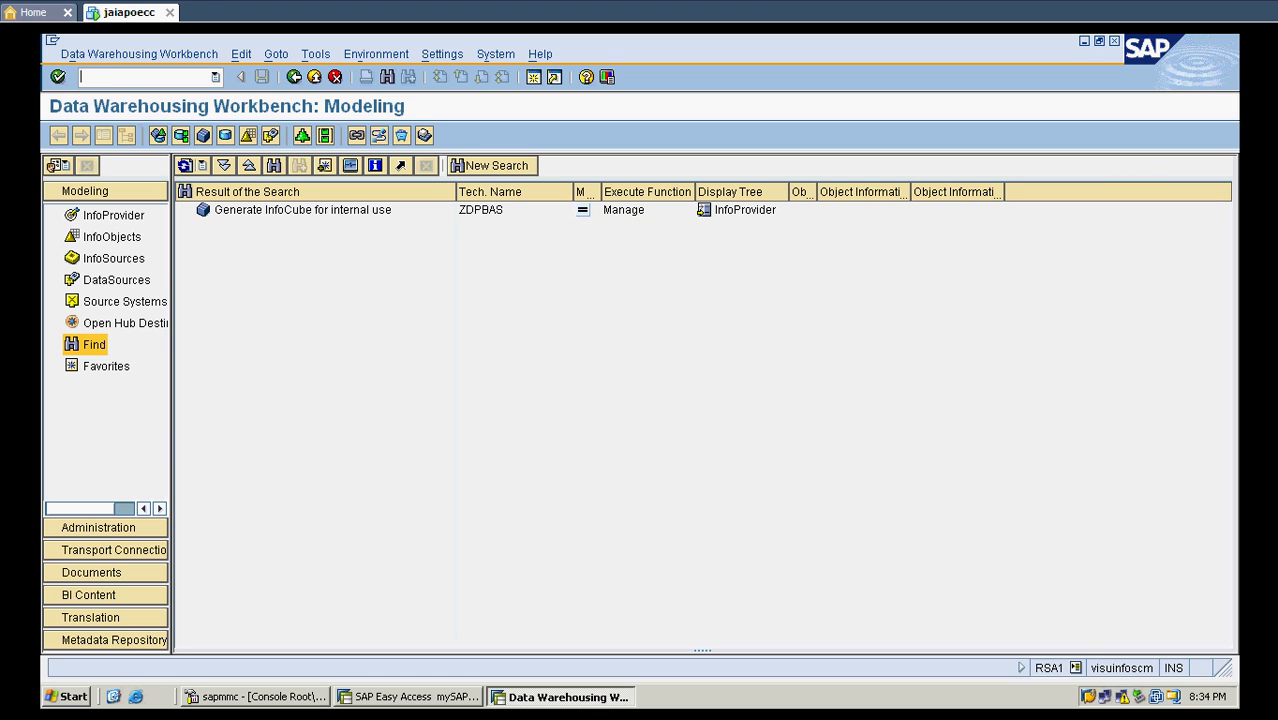
# - Display the definition of the generated InfoCube ZDPBAS found by the search
pyautogui.click(481, 210)
pyautogui.click(303, 210)
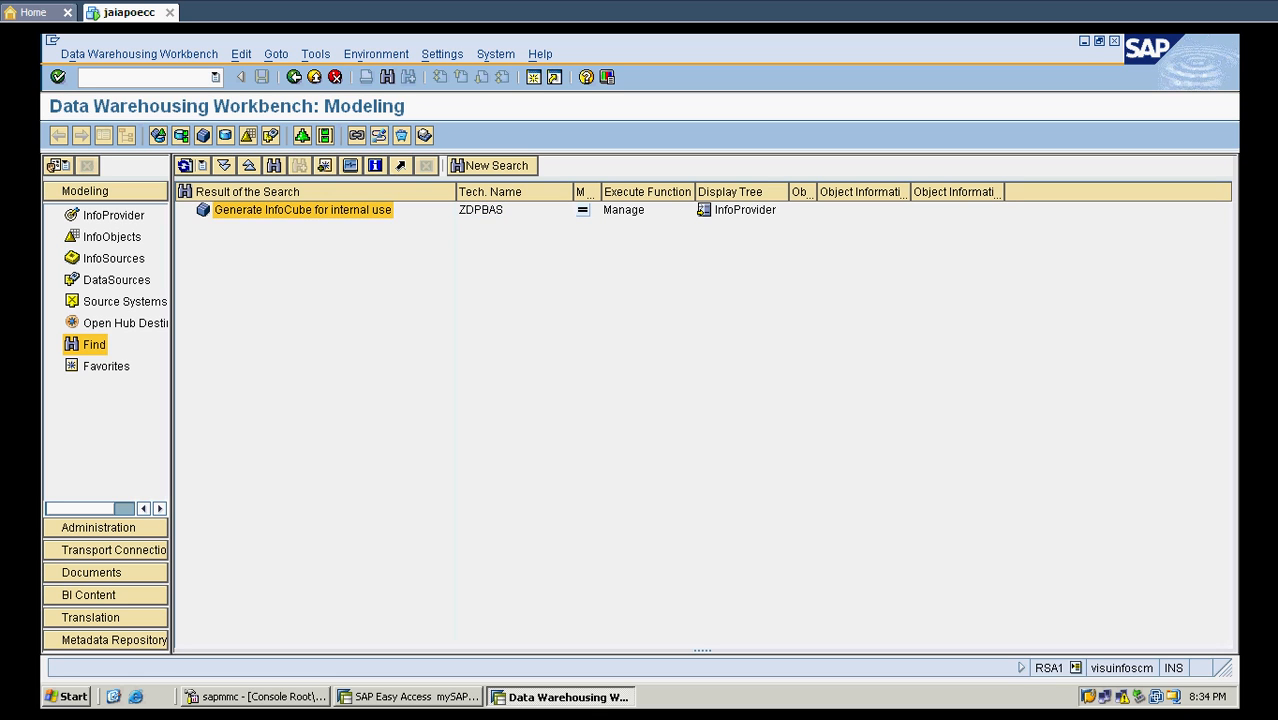
pyautogui.rightClick(337, 210)
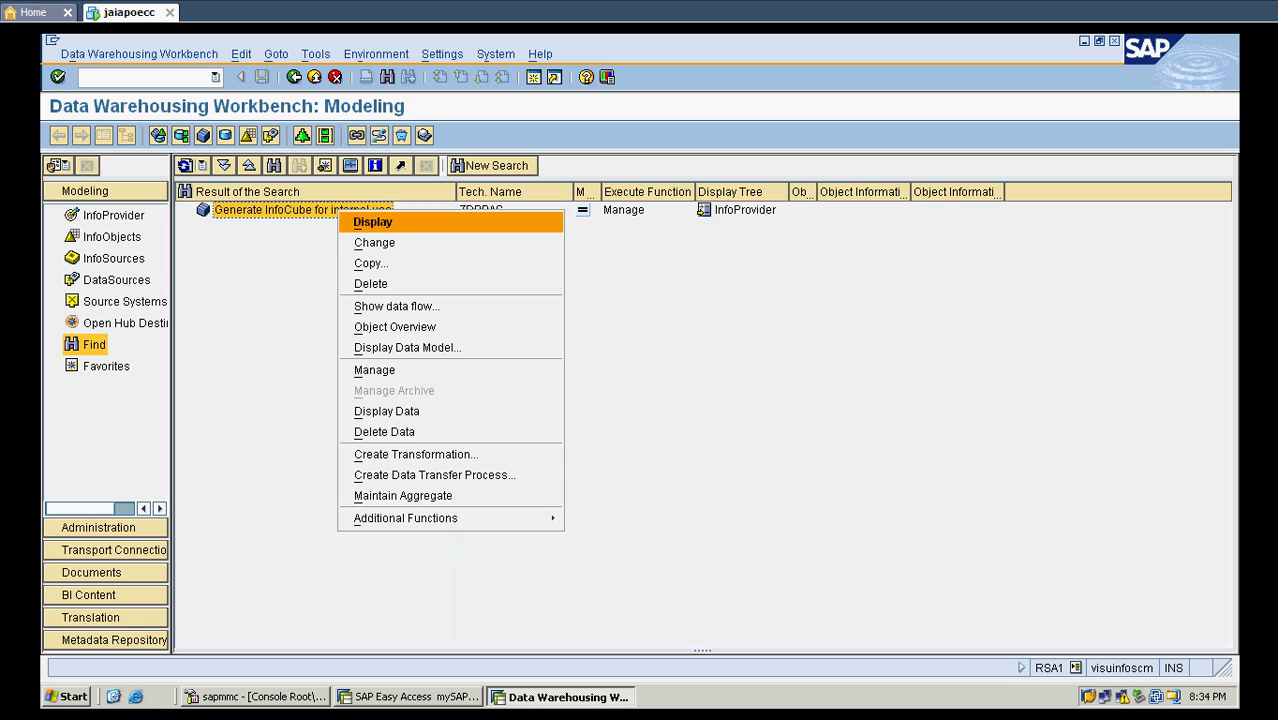
pyautogui.click(373, 222)
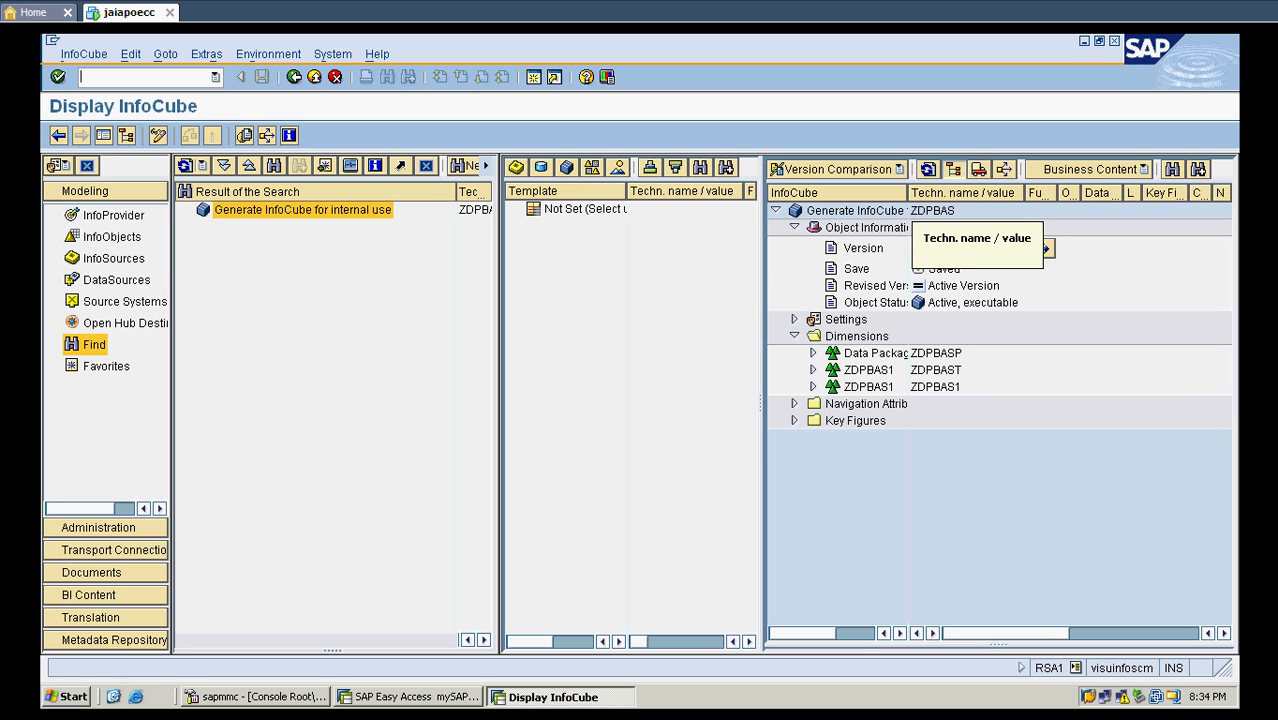
# - Widen the InfoCube name column and expand the Data Package and both ZDPBAS1 dimensions to review their characteristics
pyautogui.moveTo(908, 193); pyautogui.dragTo(979, 193)
pyautogui.click(879, 353)
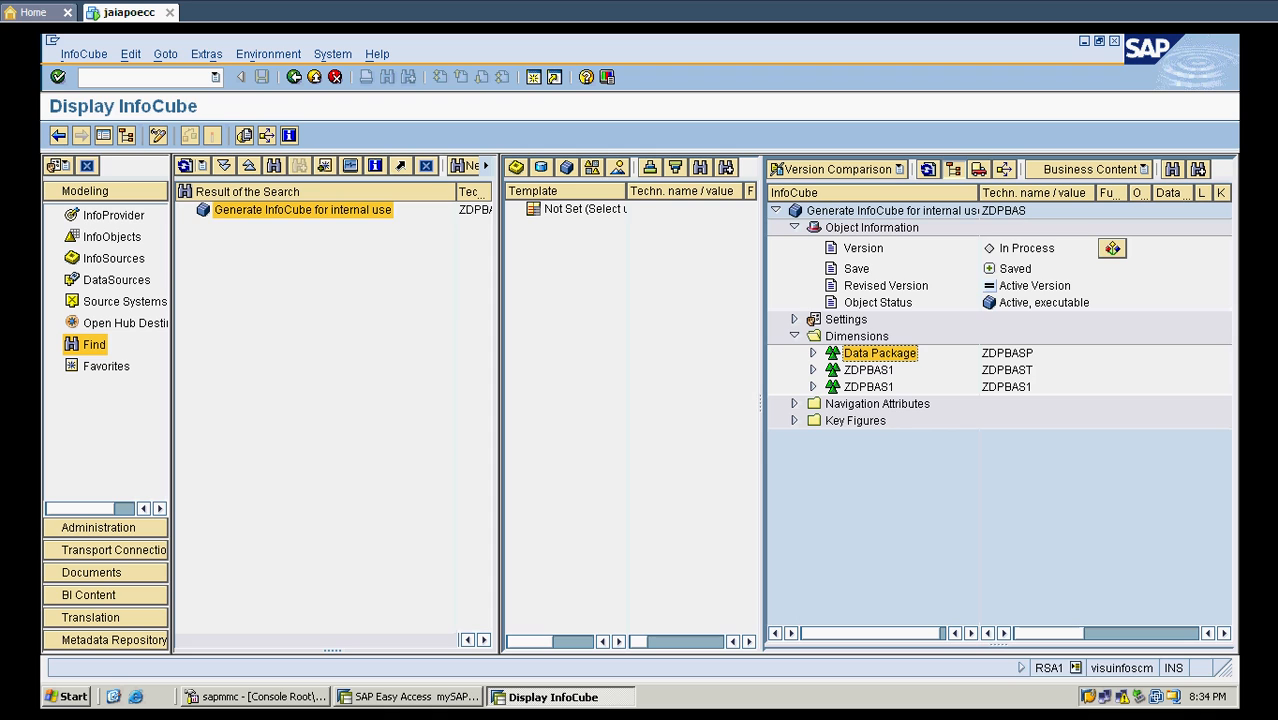
pyautogui.click(868, 370)
pyautogui.click(855, 421)
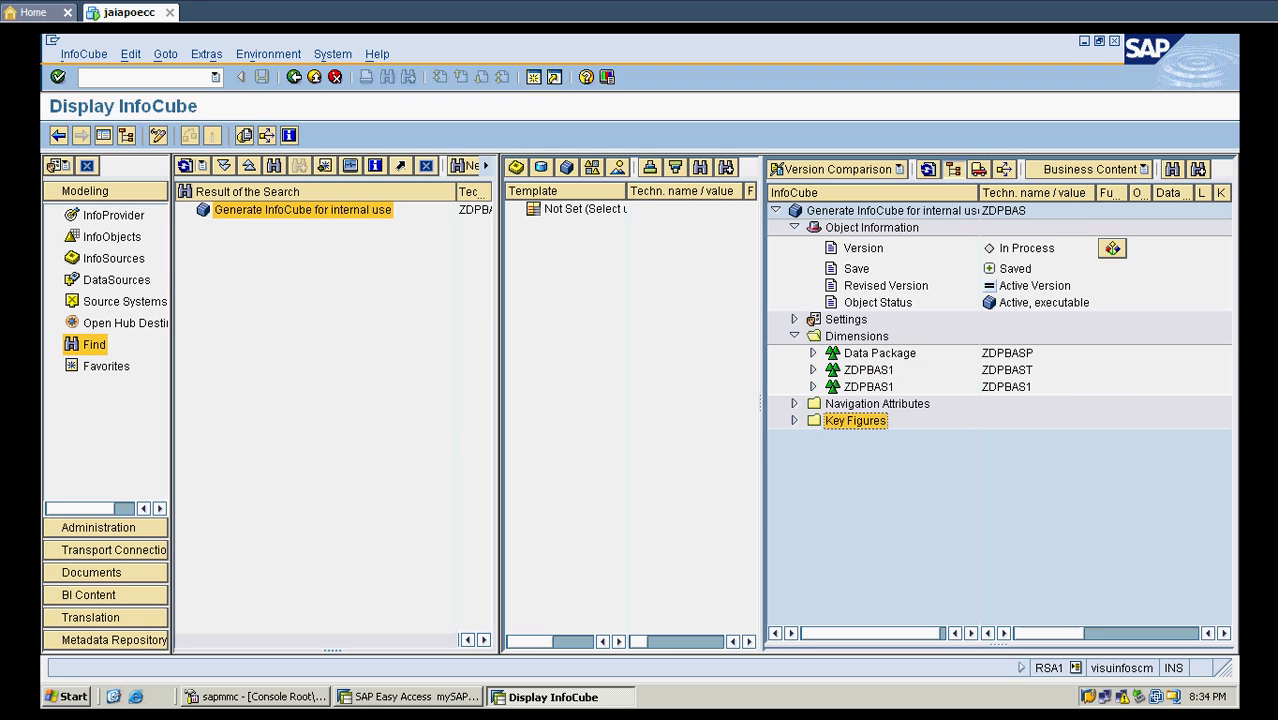
pyautogui.click(813, 370)
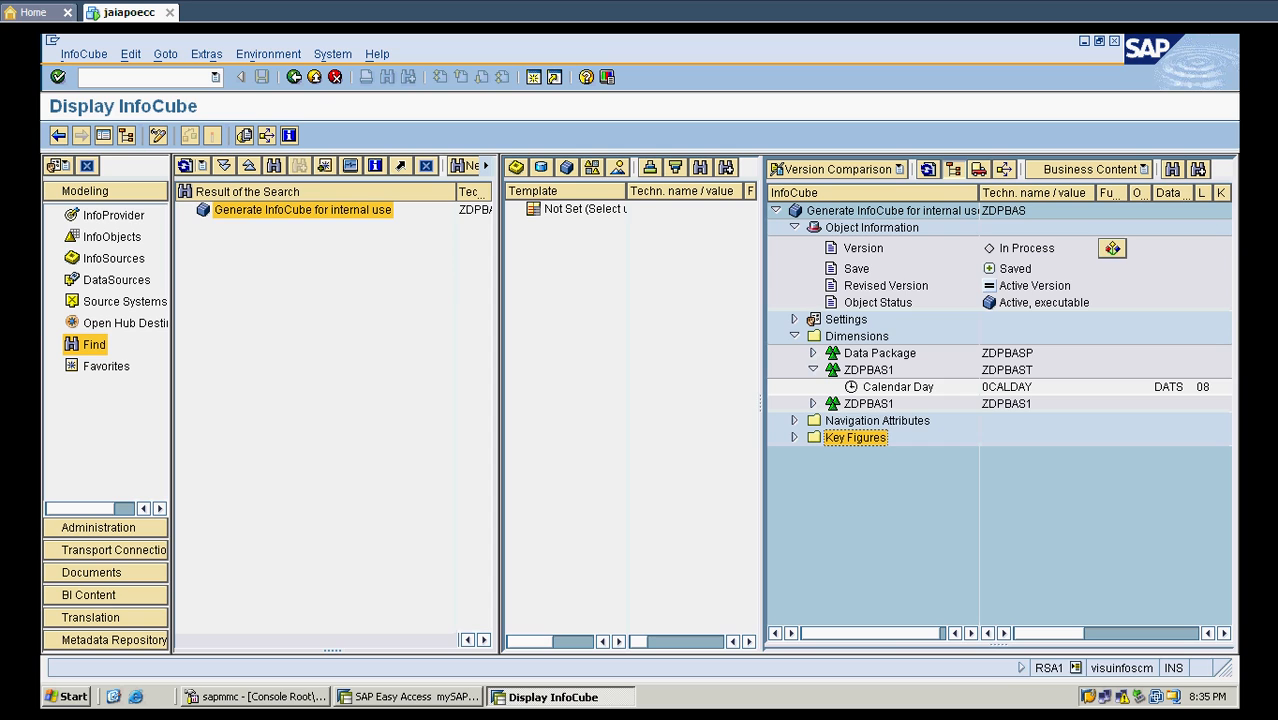
pyautogui.click(813, 353)
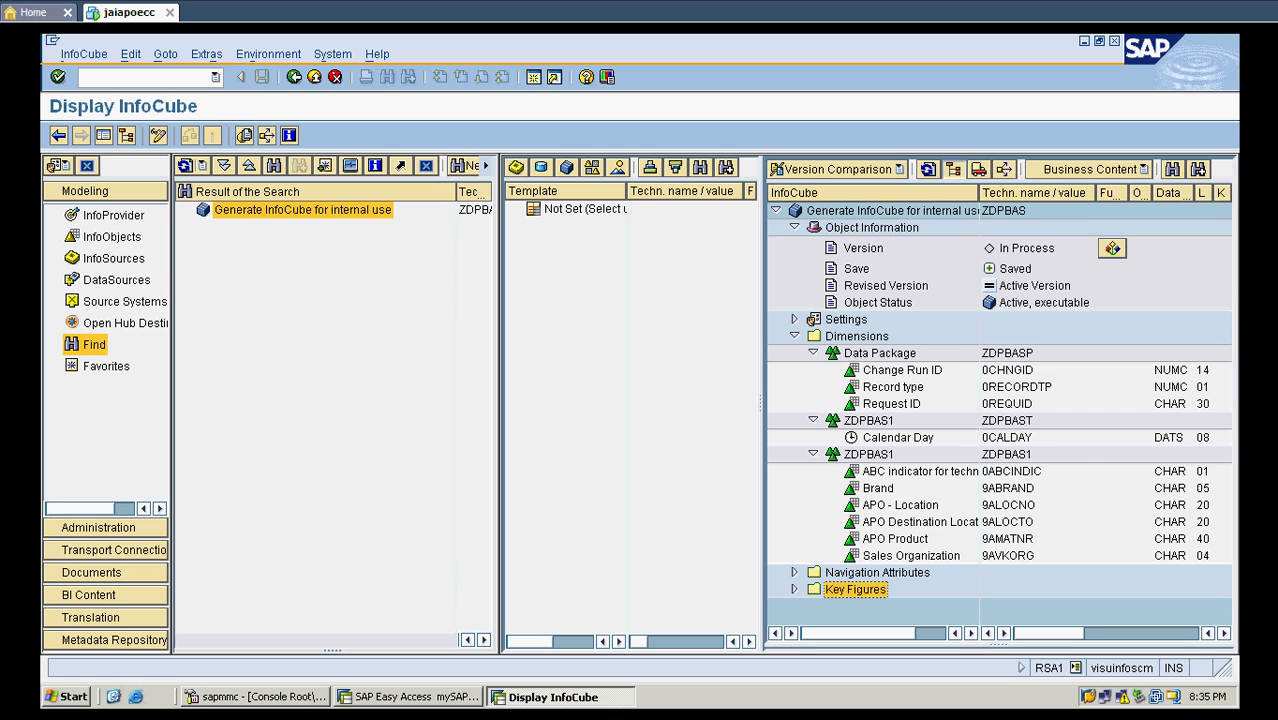
pyautogui.moveTo(978, 192); pyautogui.dragTo(1029, 192)
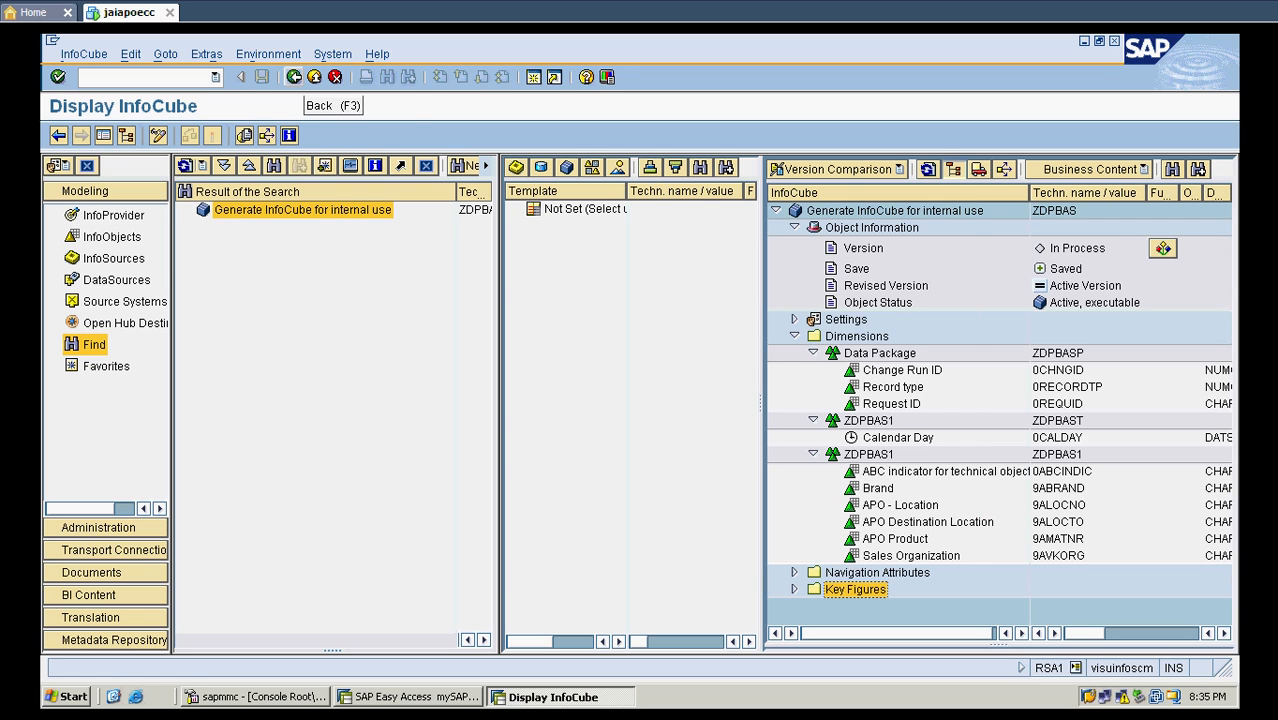
pyautogui.click(294, 77)
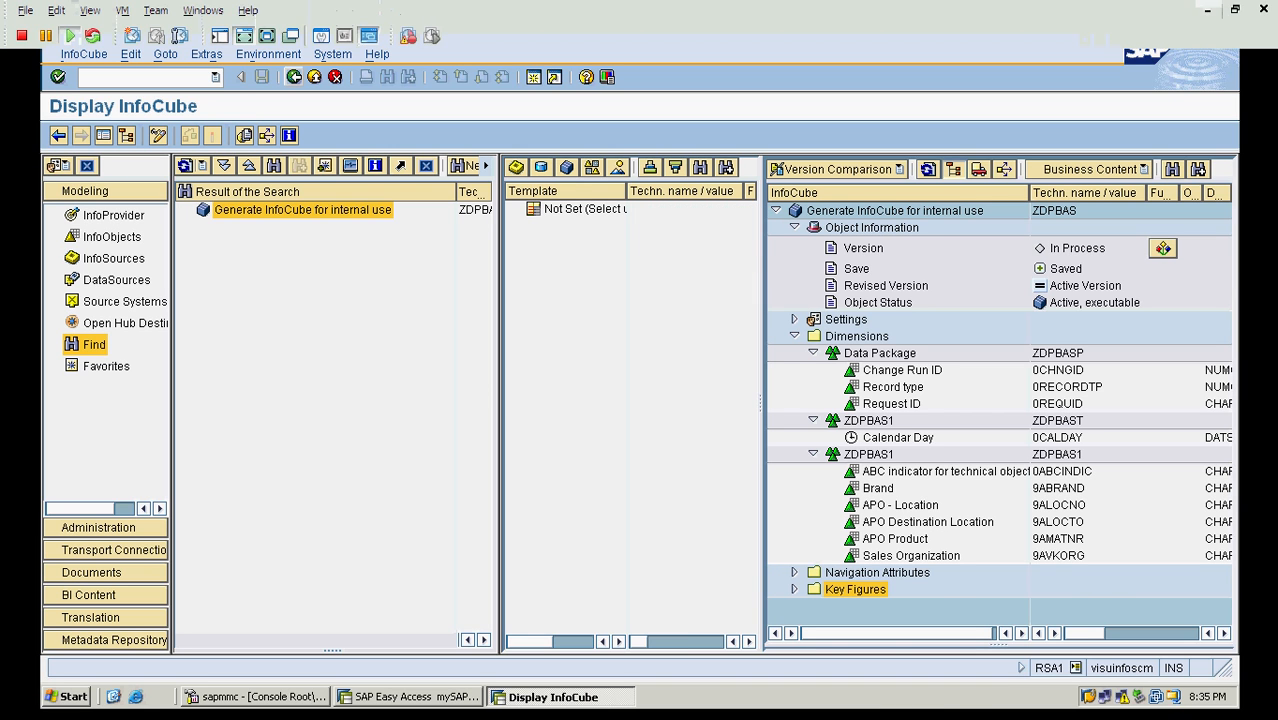
pyautogui.click(1208, 10)
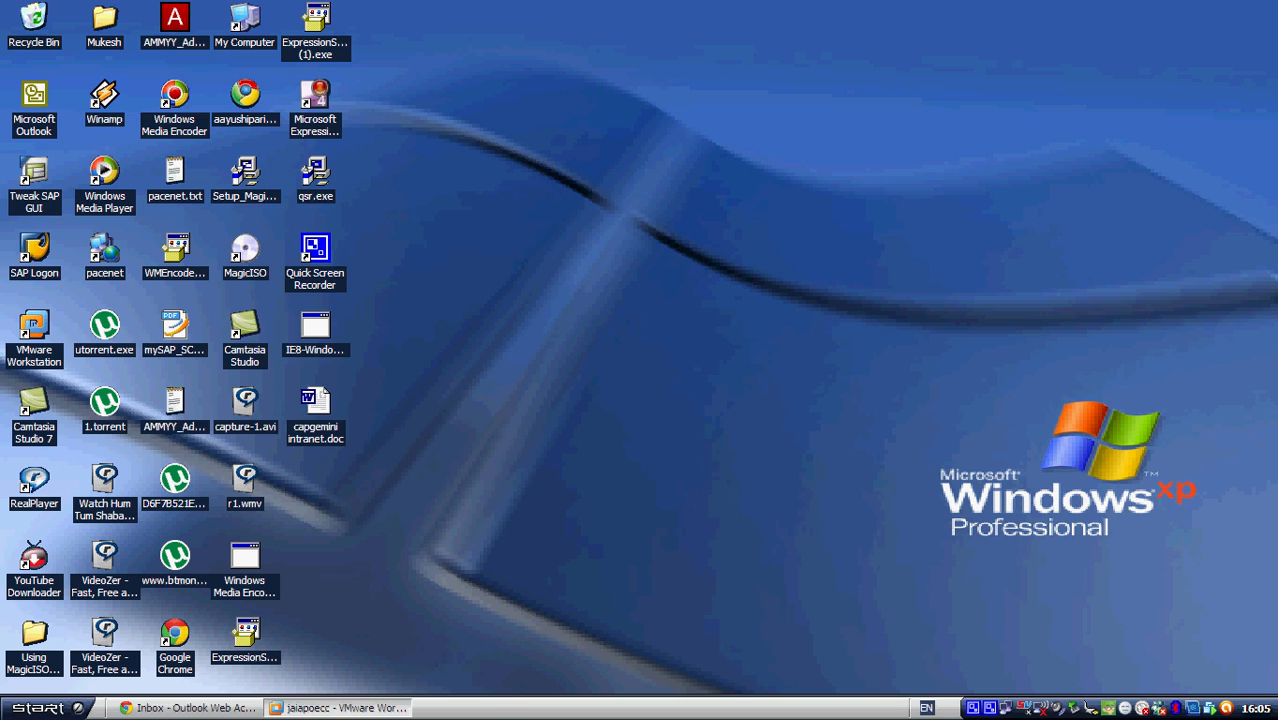
pyautogui.doubleClick(315, 249)
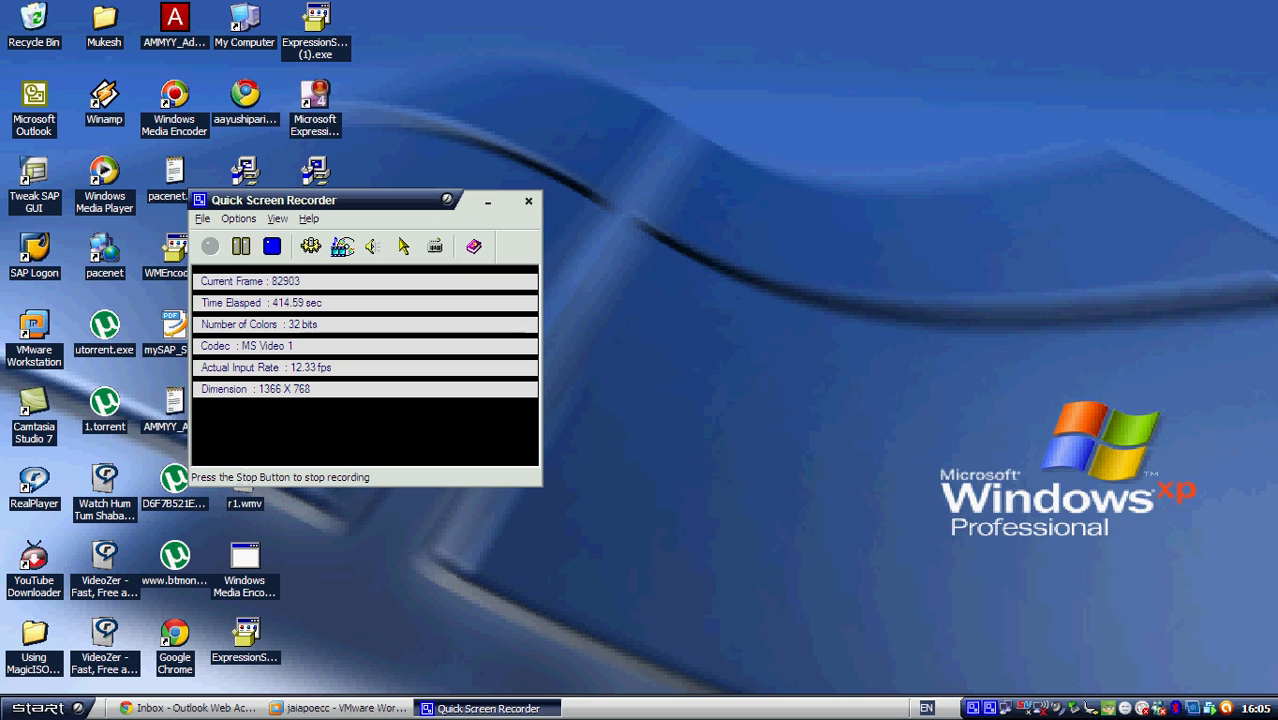